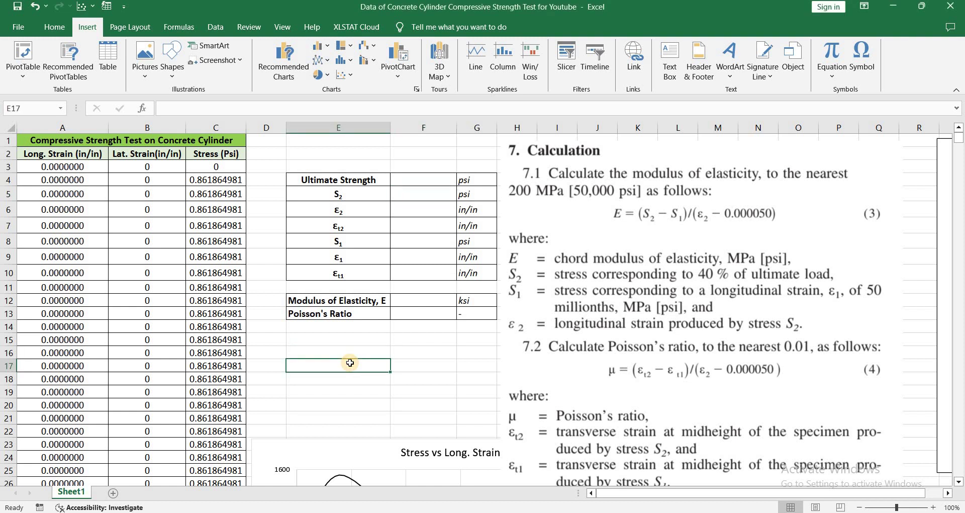
- Enter =MAX(C3:C6503) in F4, giving an ultimate strength of 1546.52615 psi
left_click_drag(301, 177, 366, 275)
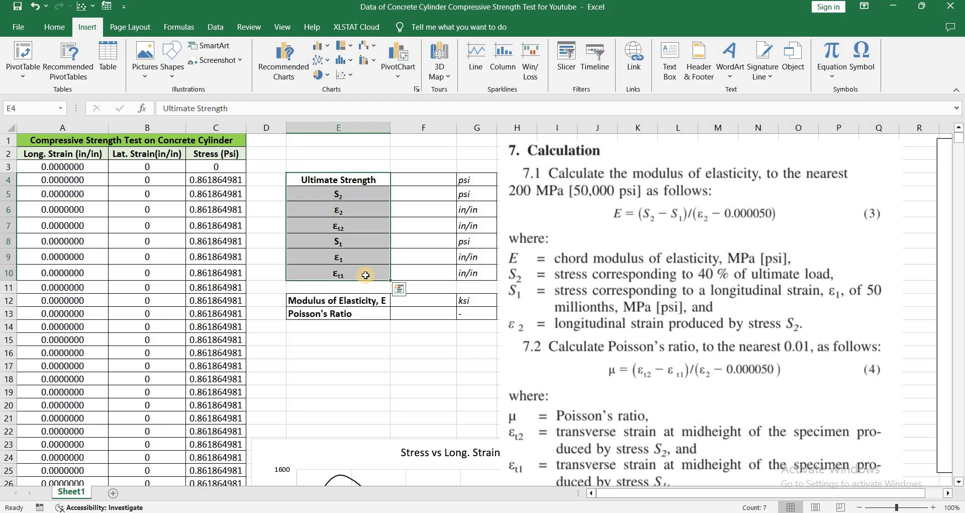
left_click(293, 331)
left_click(362, 180)
left_click(425, 179)
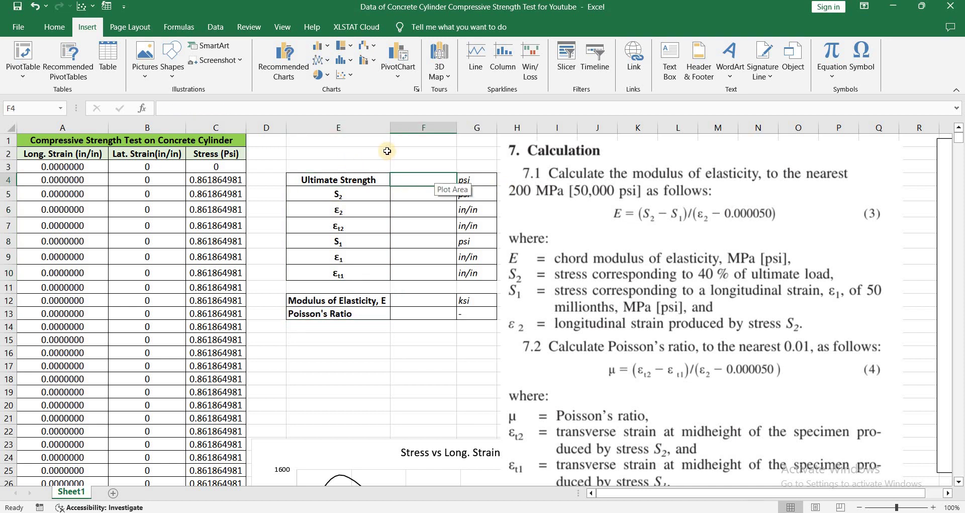
type("=max(")
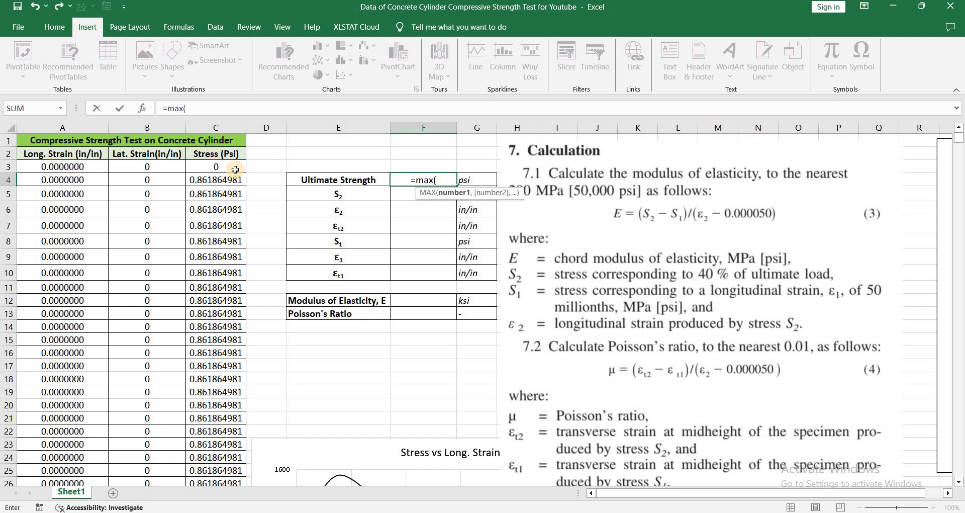
left_click(235, 169)
key("ctrl+shift+Down")
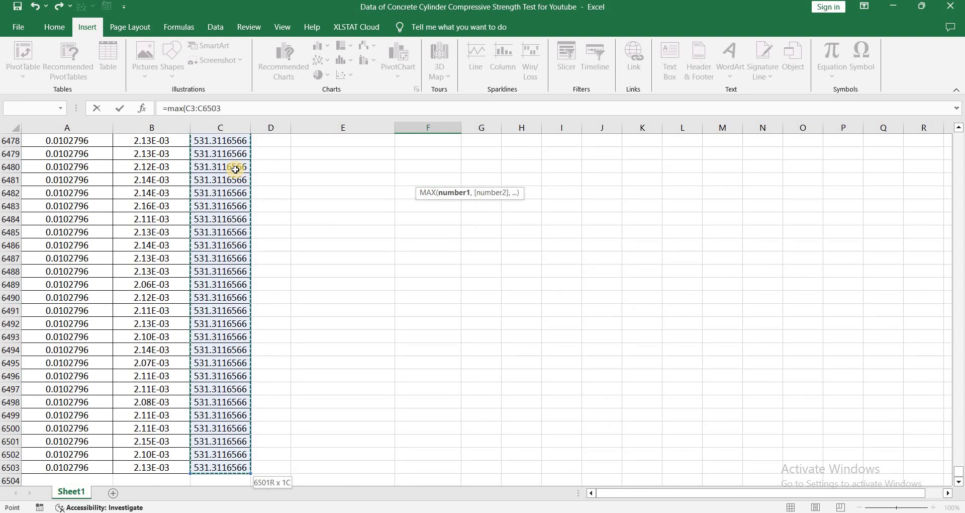
type(")")
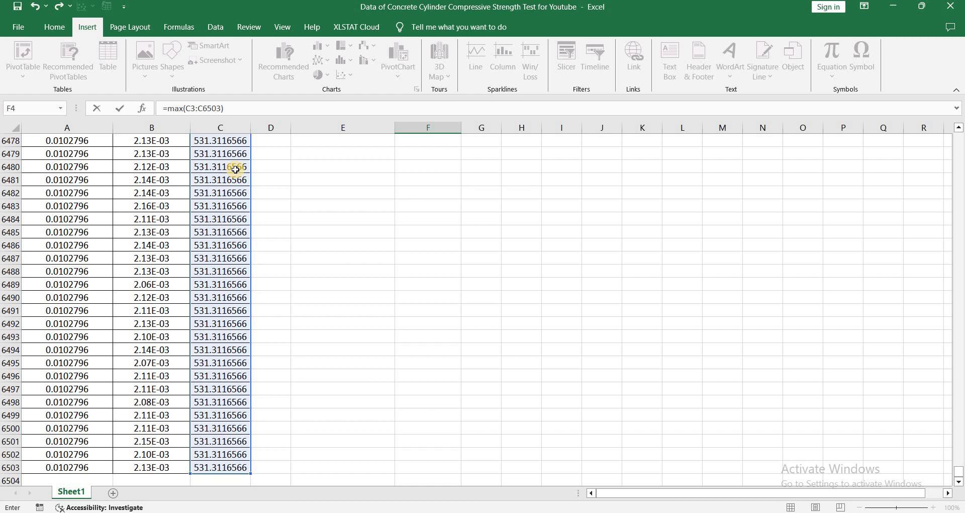
key("Return")
scroll(349, 163, "up", 1)
key("Up")
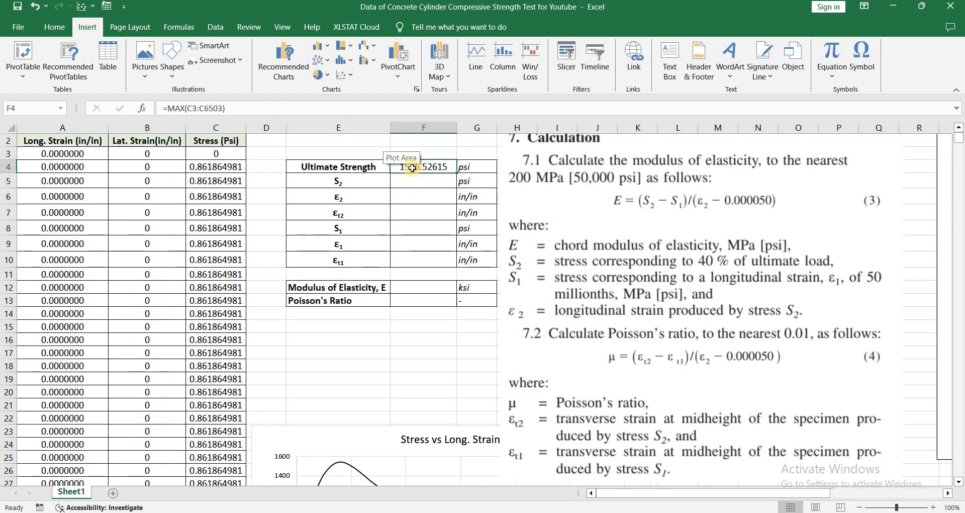
left_click(480, 167)
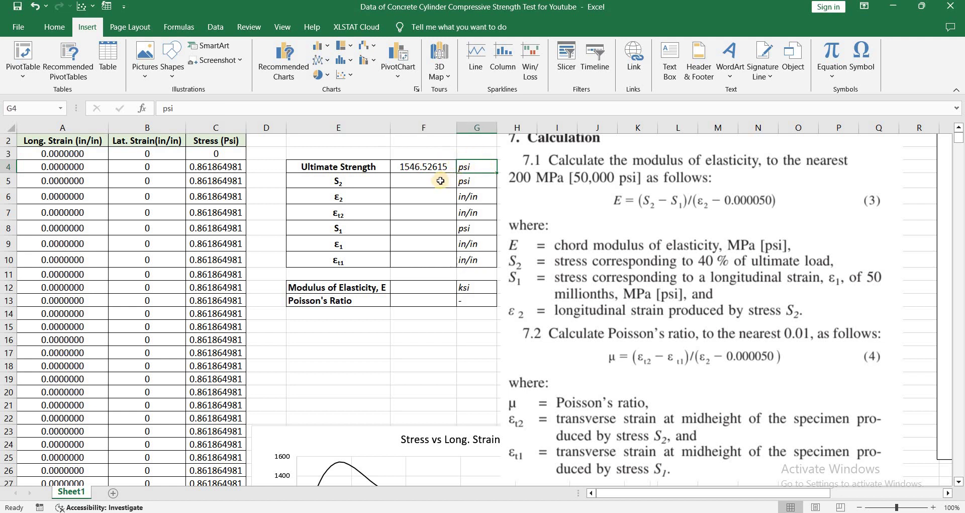
- Enter =0.4*F4 in F5, giving S2 of 618.61046 psi
left_click(392, 180)
left_click(356, 182)
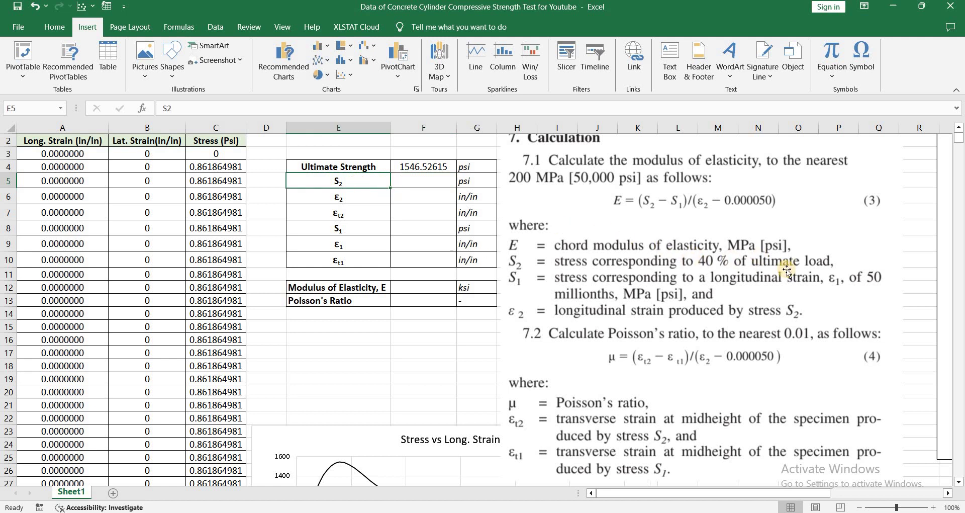
left_click(443, 183)
type("=0.4")
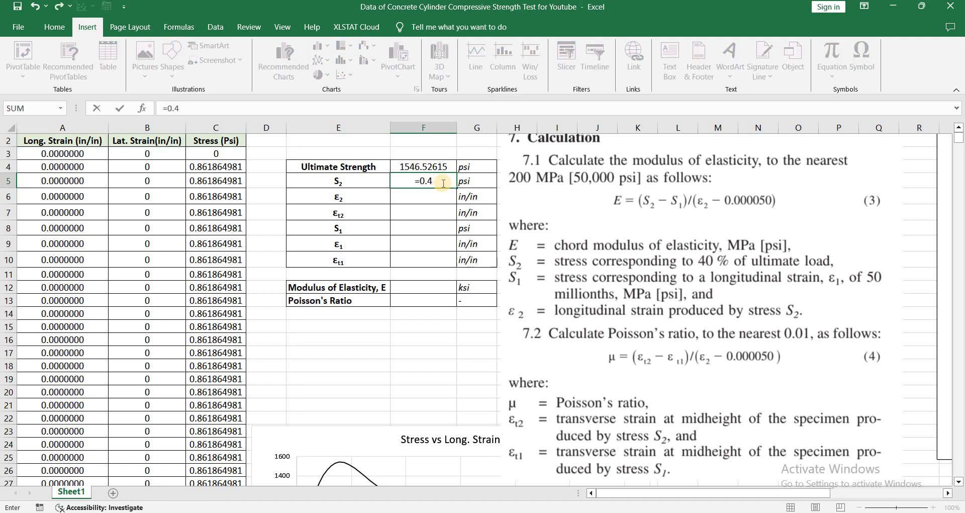
type("*")
left_click(435, 165)
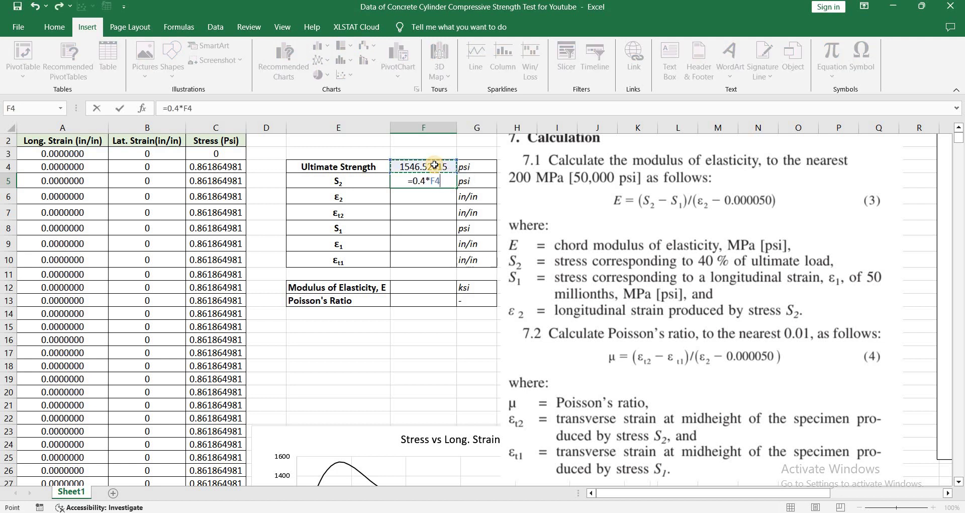
key("Return")
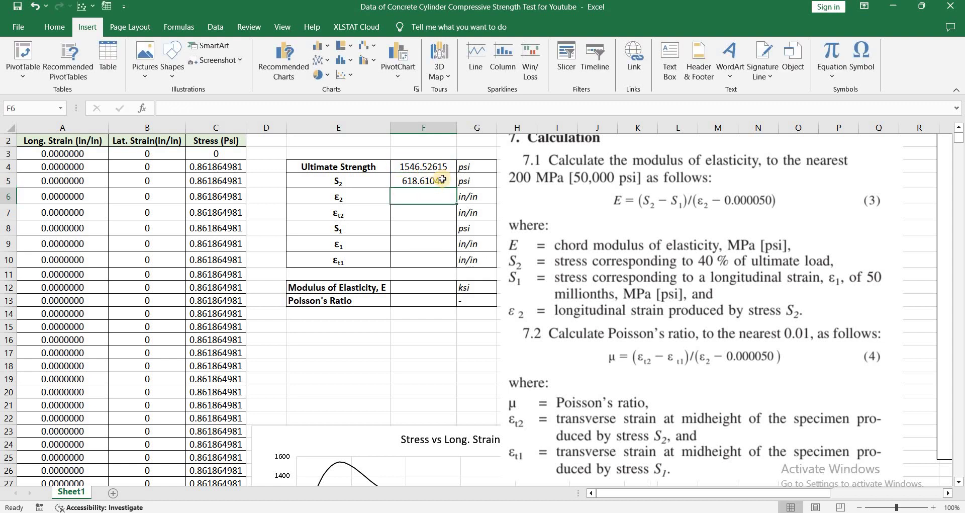
left_click_drag(358, 180, 468, 182)
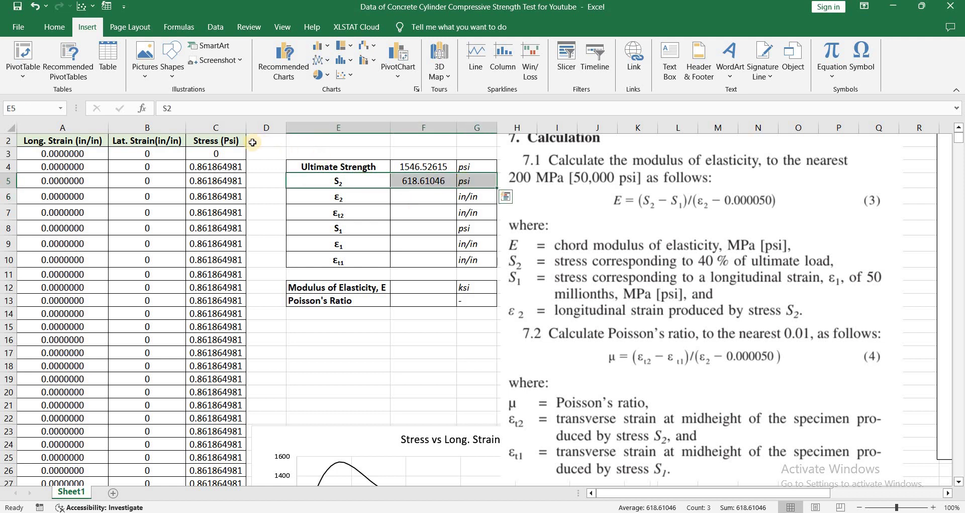
left_click(232, 127)
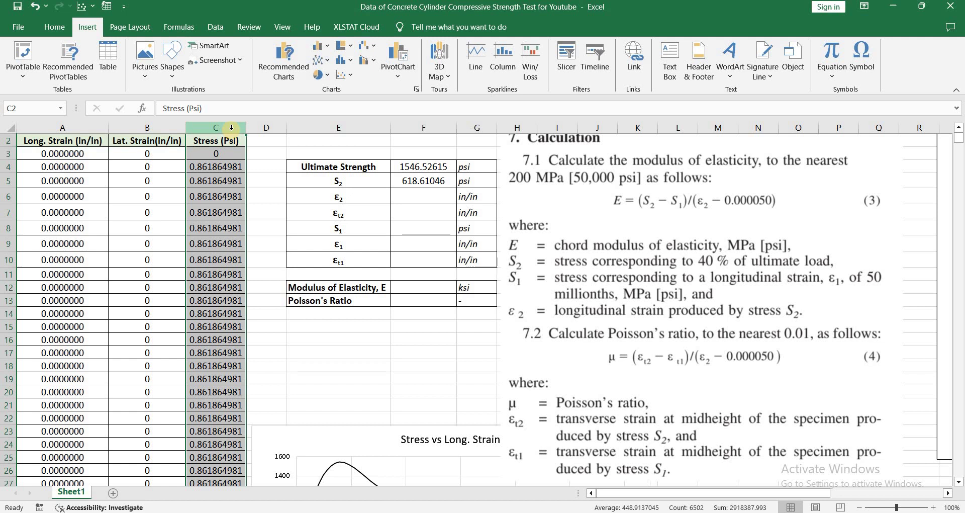
left_click(355, 196)
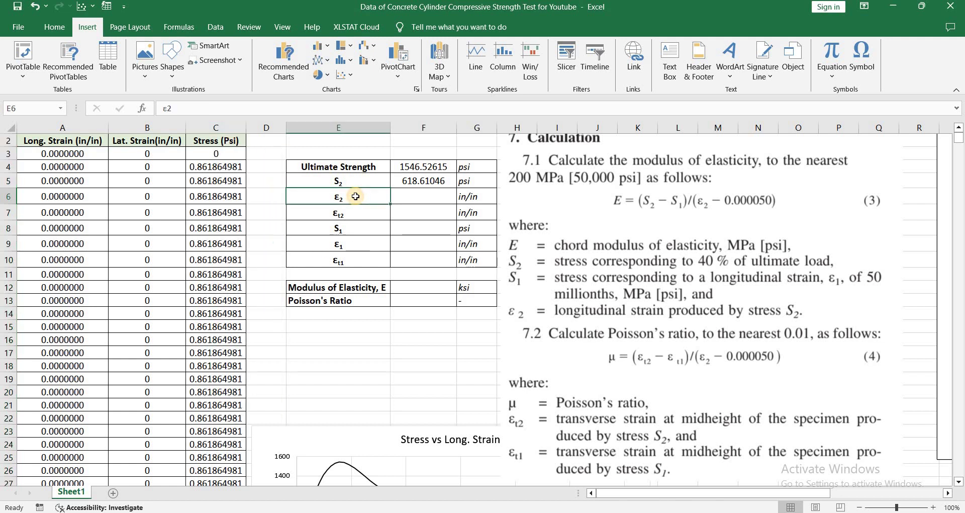
left_click(362, 211)
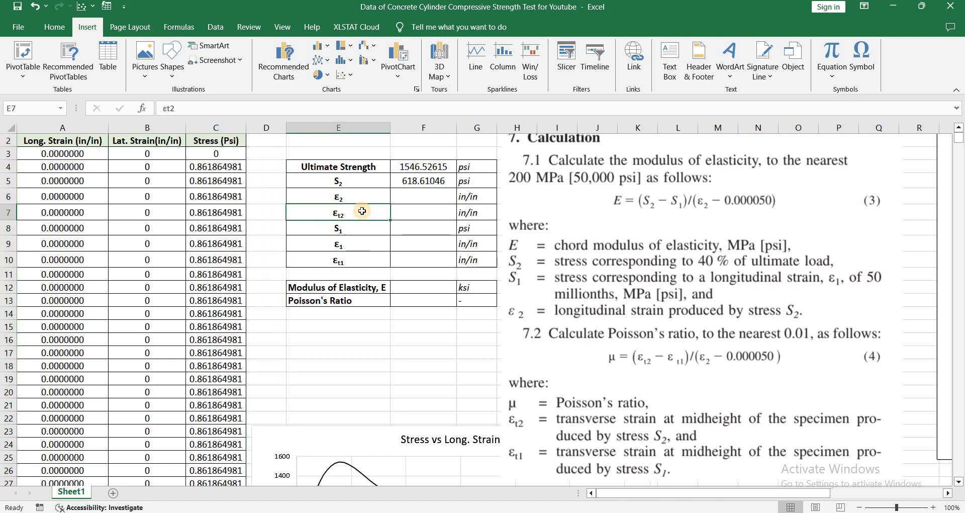
left_click(419, 181)
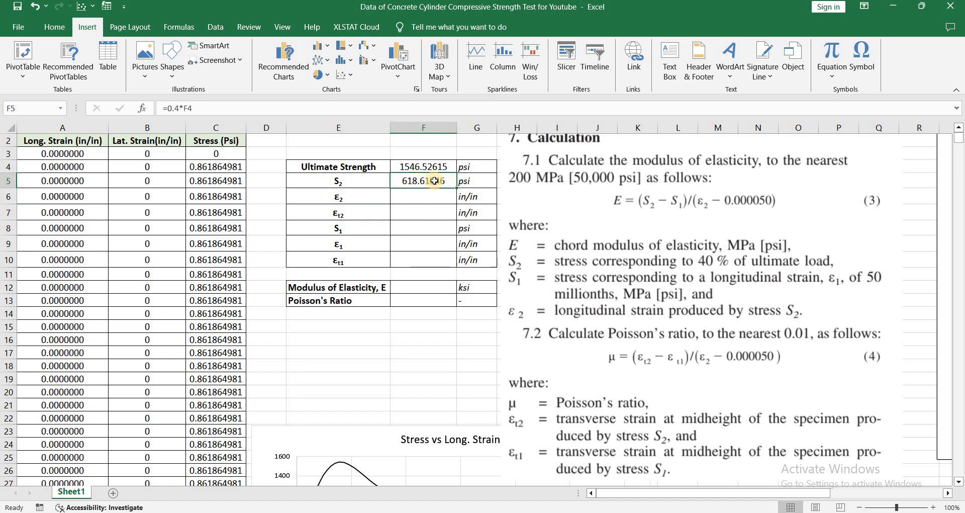
left_click(224, 127)
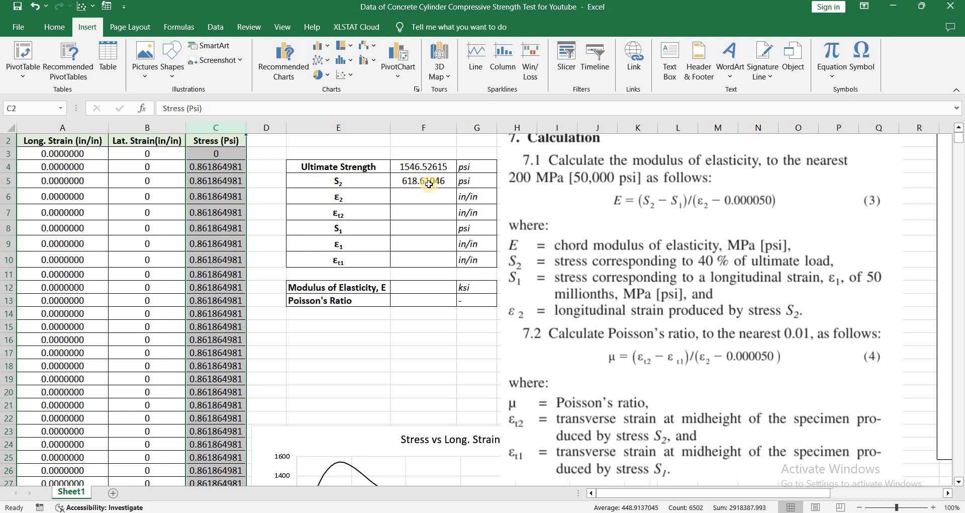
left_click(229, 180)
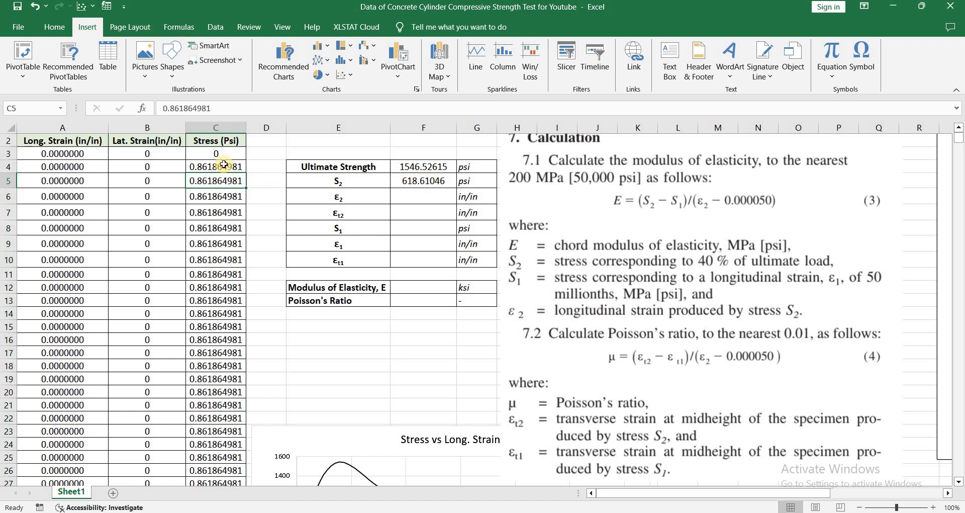
left_click(223, 127)
left_click(223, 167)
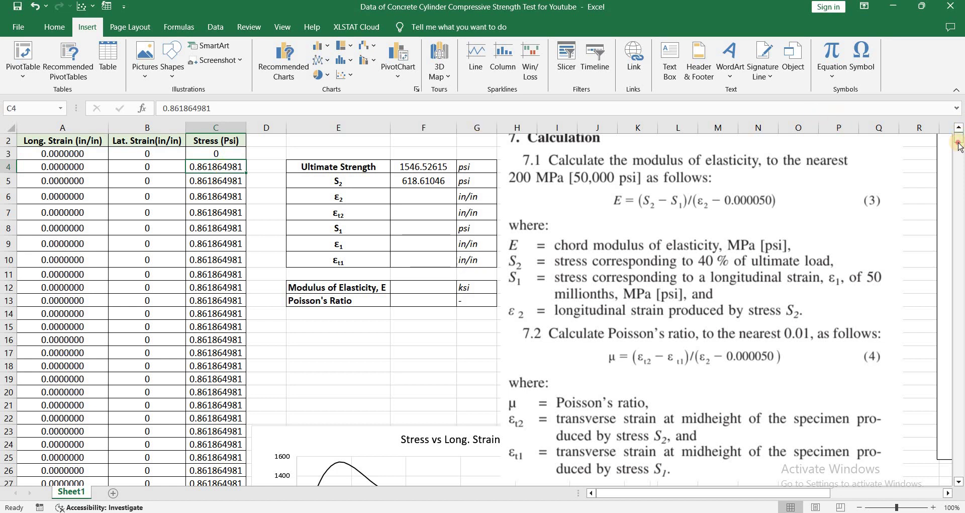
left_click_drag(960, 146, 960, 341)
- Copy data rows 3953–3954 (stresses 551.95 and 631.80 psi) into E16:G17
left_click(201, 417)
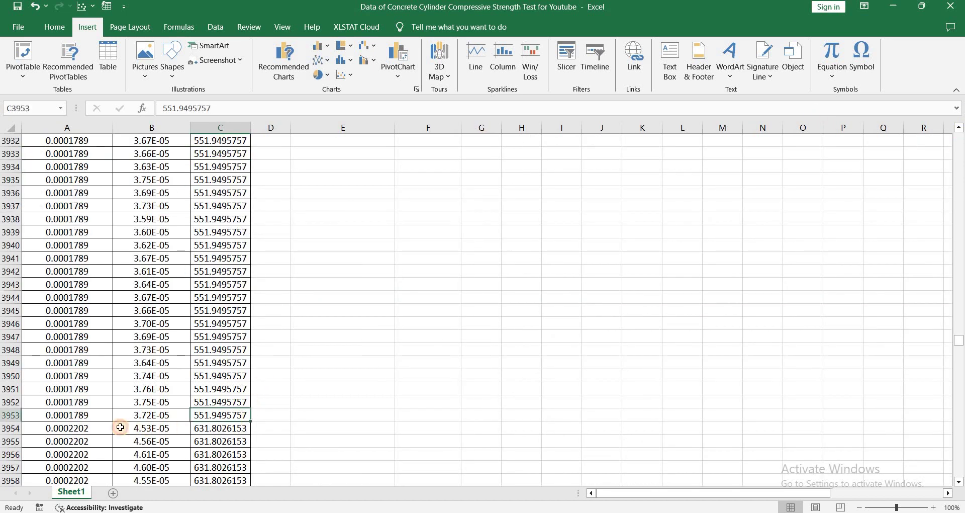
left_click_drag(120, 427, 60, 425)
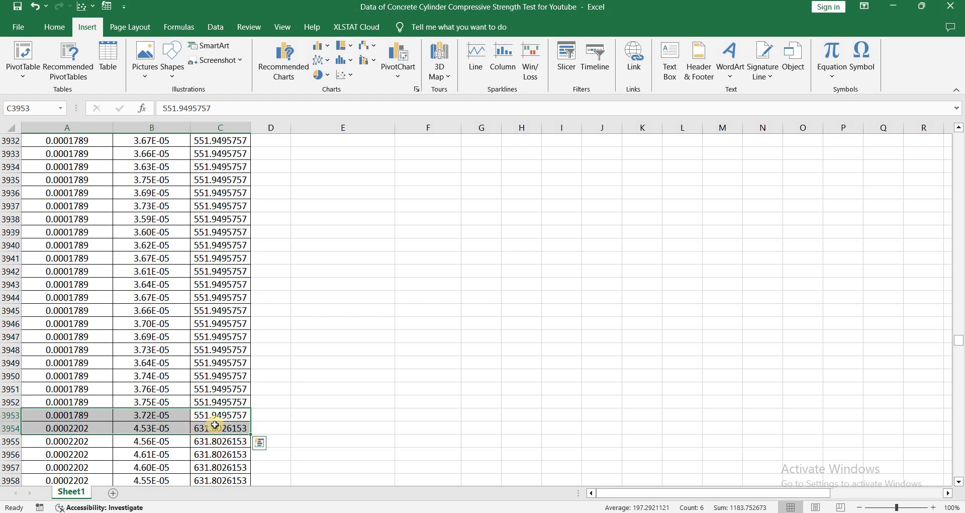
key("ctrl+c")
left_click(376, 350)
key("ctrl+Up")
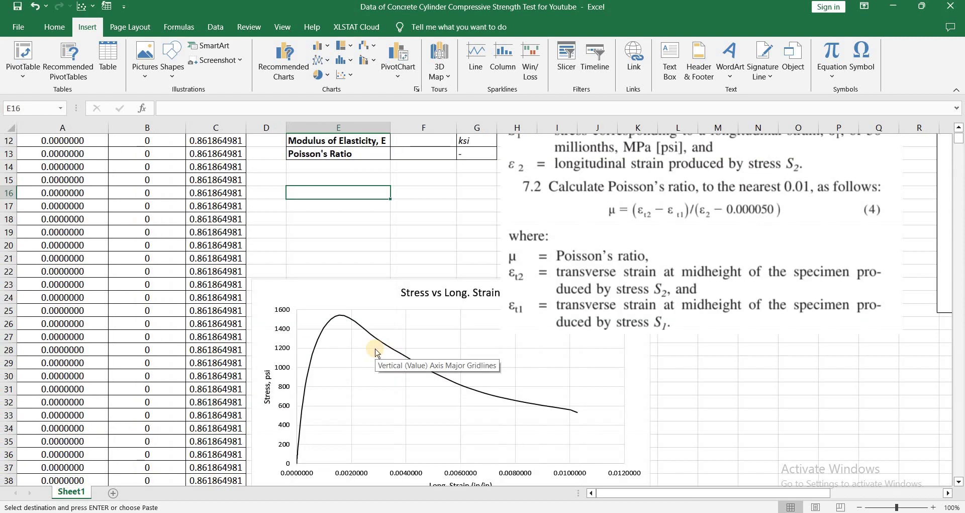
key("ctrl+v")
- Copy the A2:C2 column headers into E15 and autofit the columns
scroll(376, 351, "up", 4)
left_click_drag(75, 153, 191, 155)
key("ctrl+c")
left_click(322, 338)
key("ctrl+v")
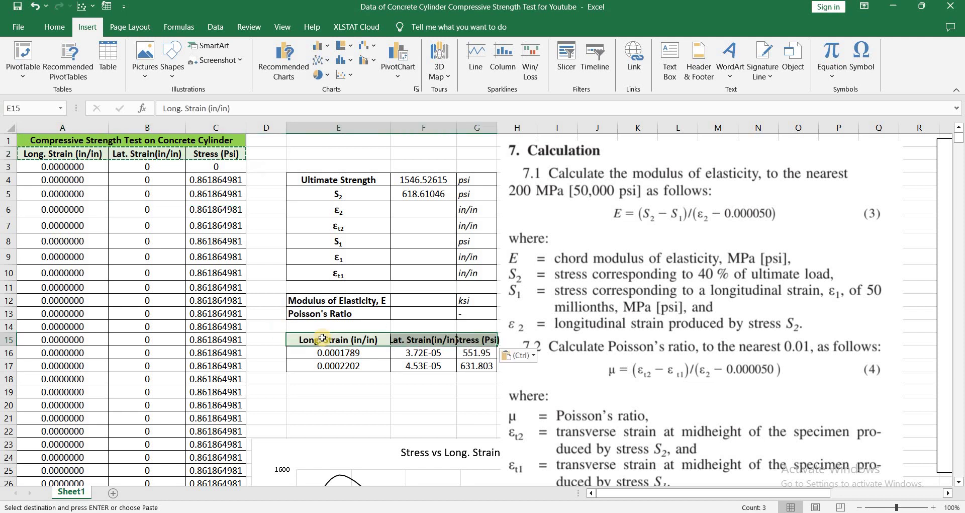
double_click(457, 127)
left_click(494, 379)
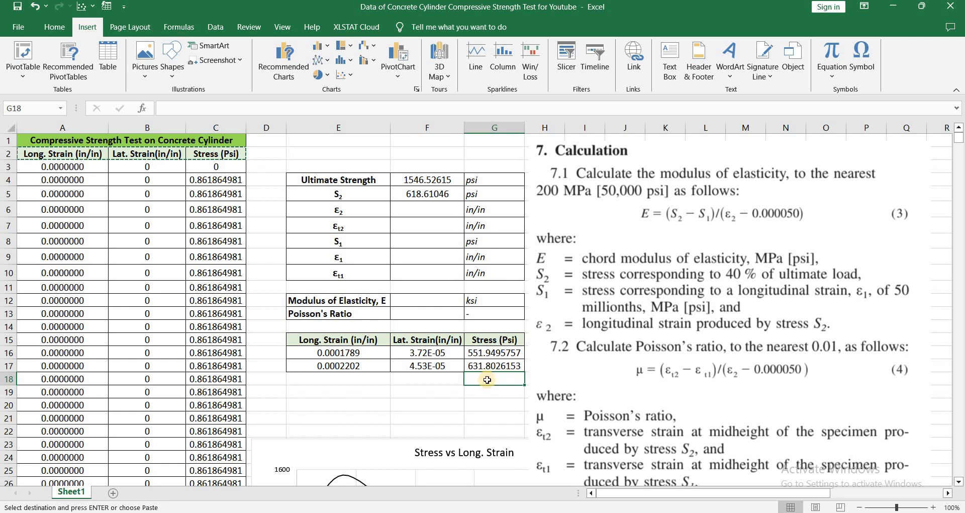
- Set G18 to =F5, the S2 stress of 618.61046 psi
type("=")
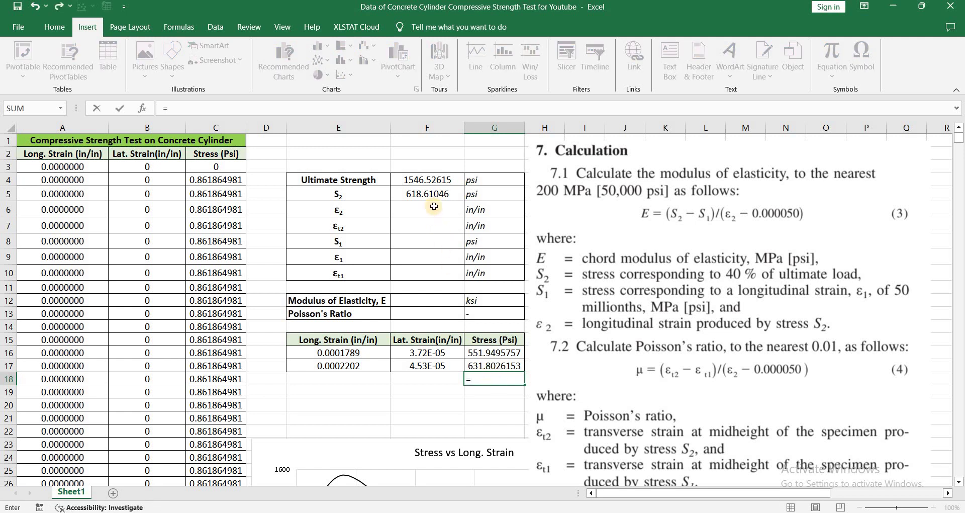
left_click(455, 193)
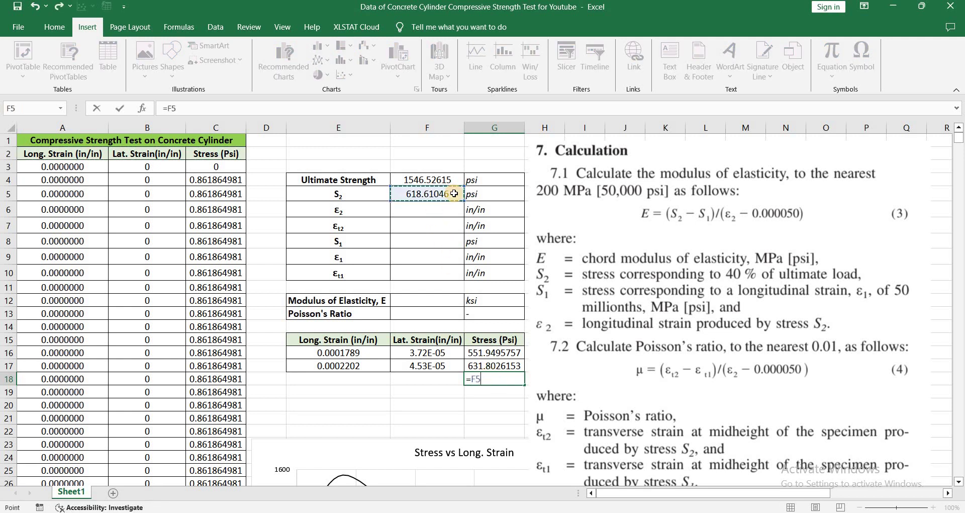
key("Return")
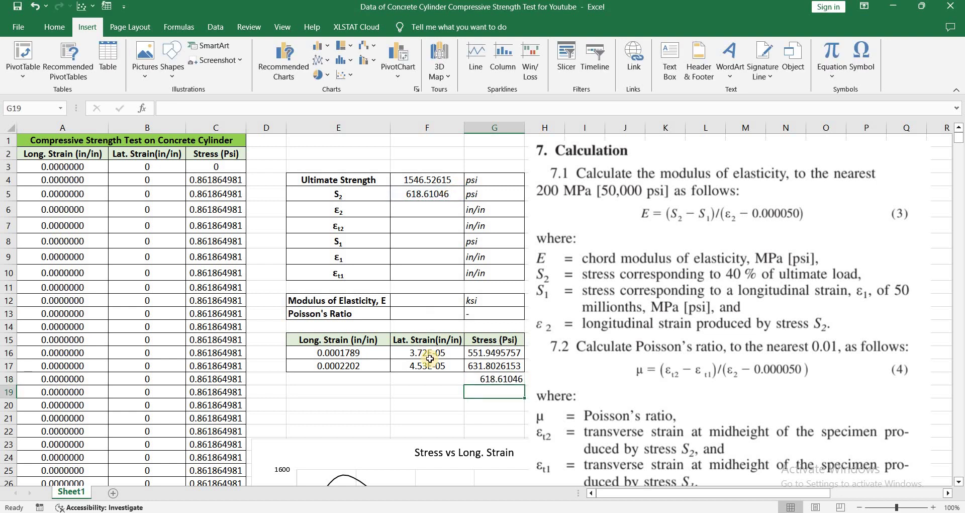
- Interpolate E18's longitudinal strain with =FORECAST.LINEAR(G18,E16:E17,G16:G17), giving 0.000213359
left_click(362, 384)
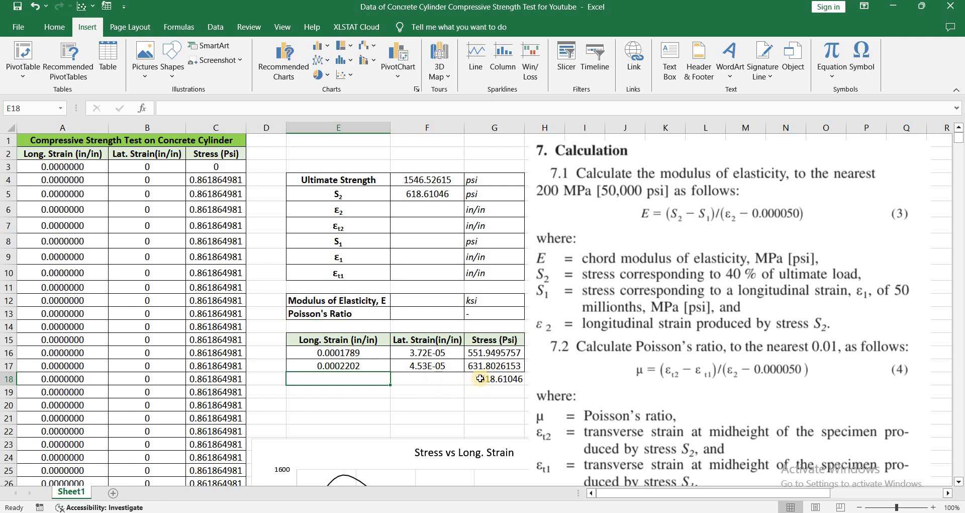
type("=for")
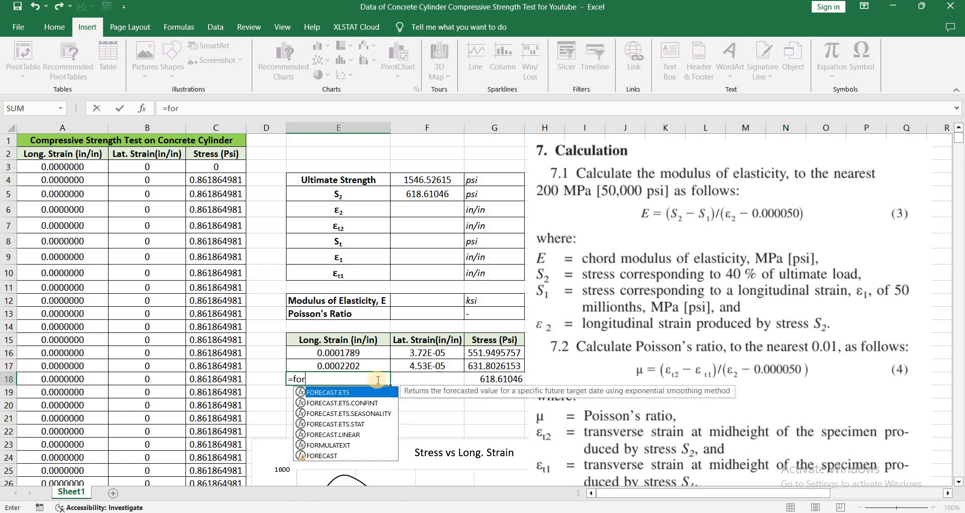
type("ecast.")
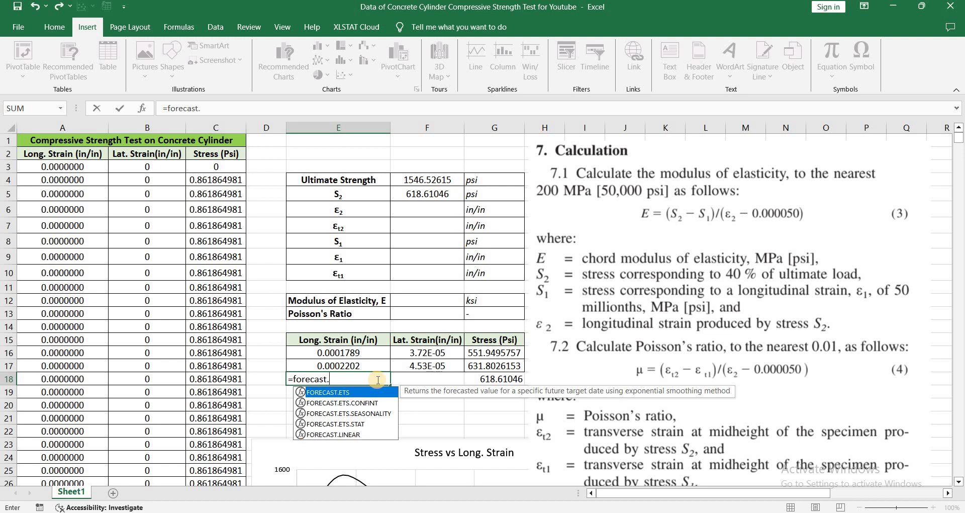
type("linear(")
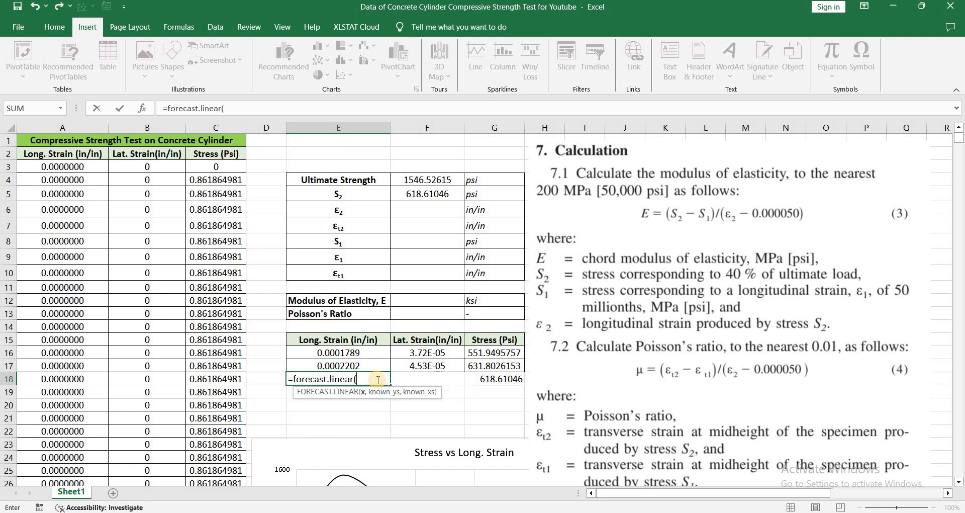
left_click(496, 378)
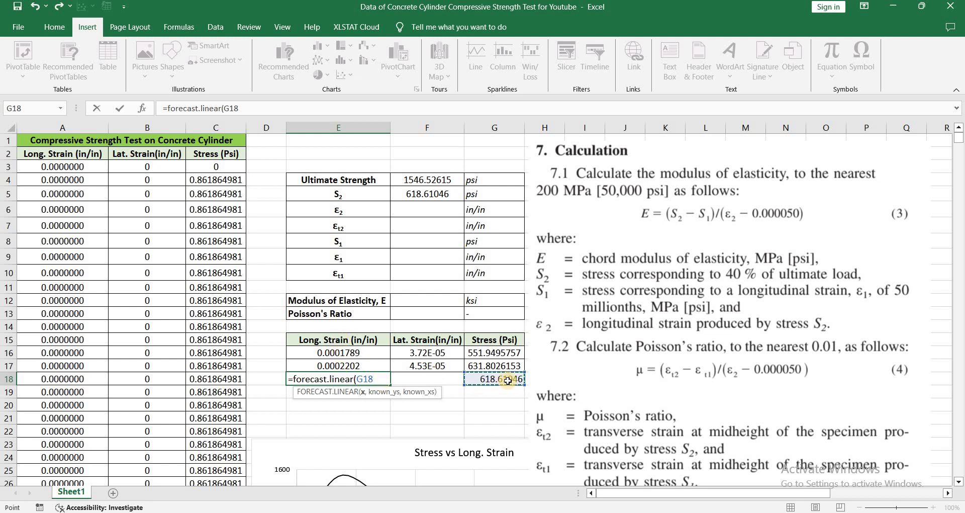
type(",")
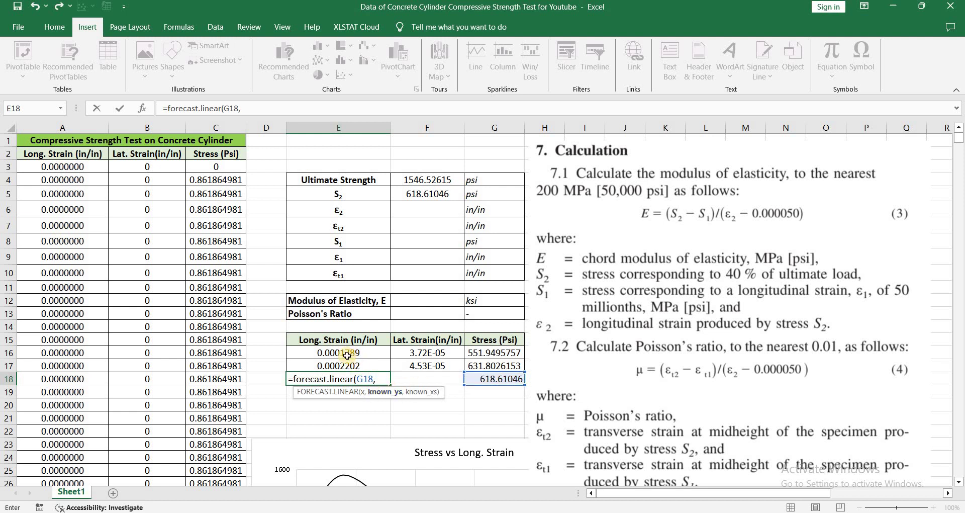
left_click_drag(347, 355, 345, 363)
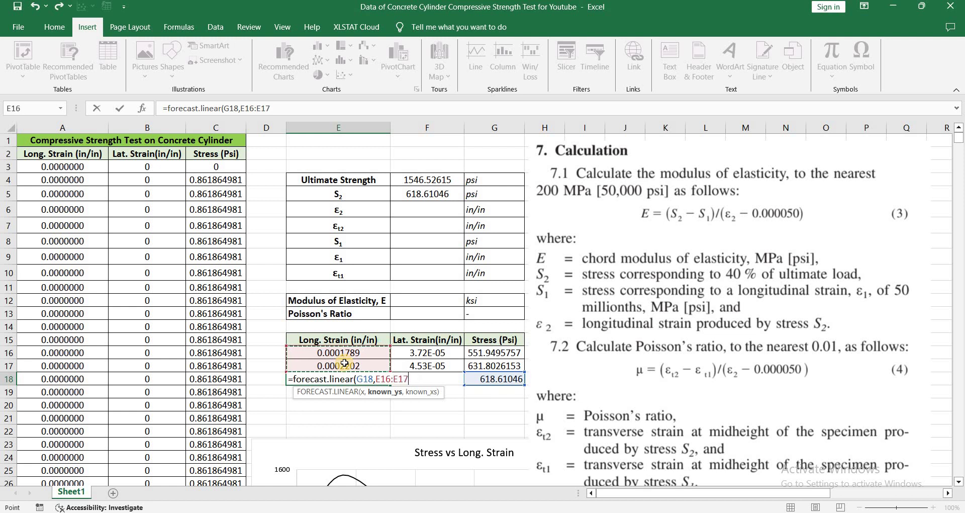
type(",")
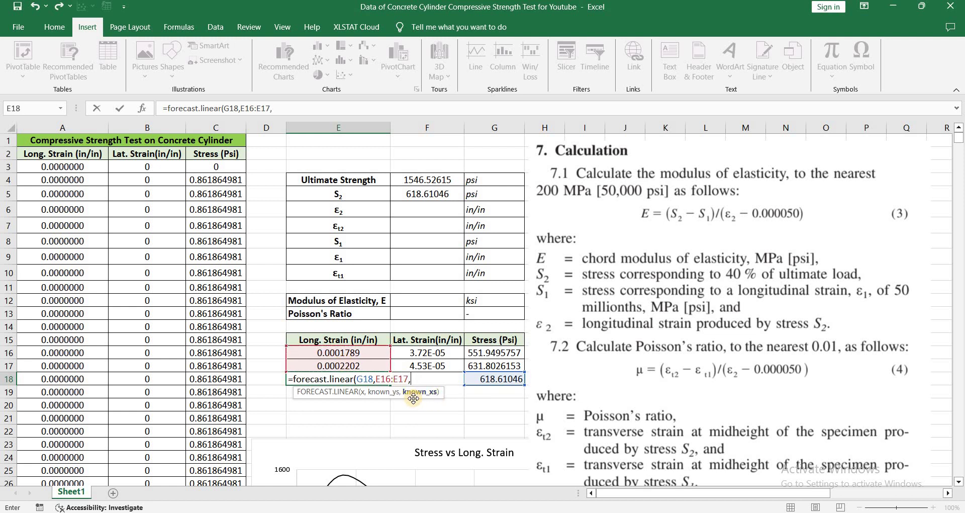
left_click_drag(485, 353, 486, 364)
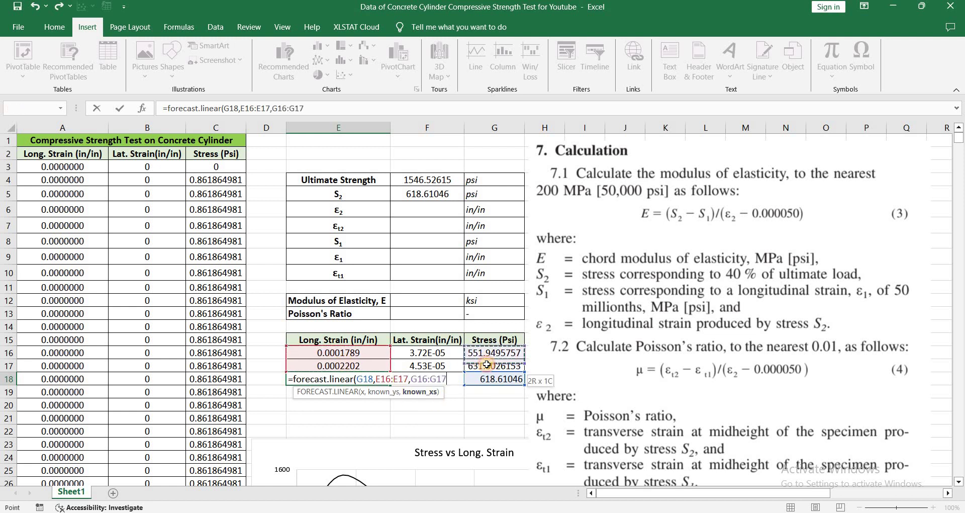
type(")")
key("Return")
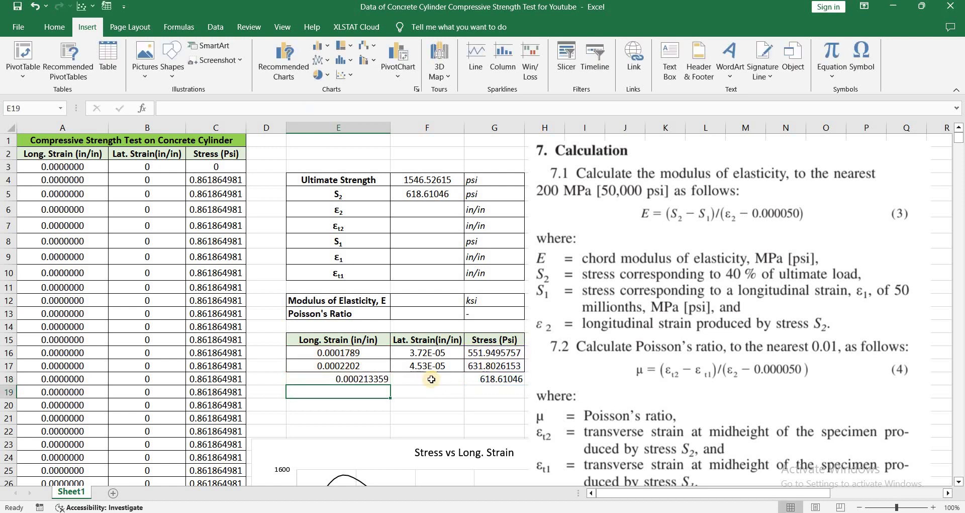
left_click(369, 380)
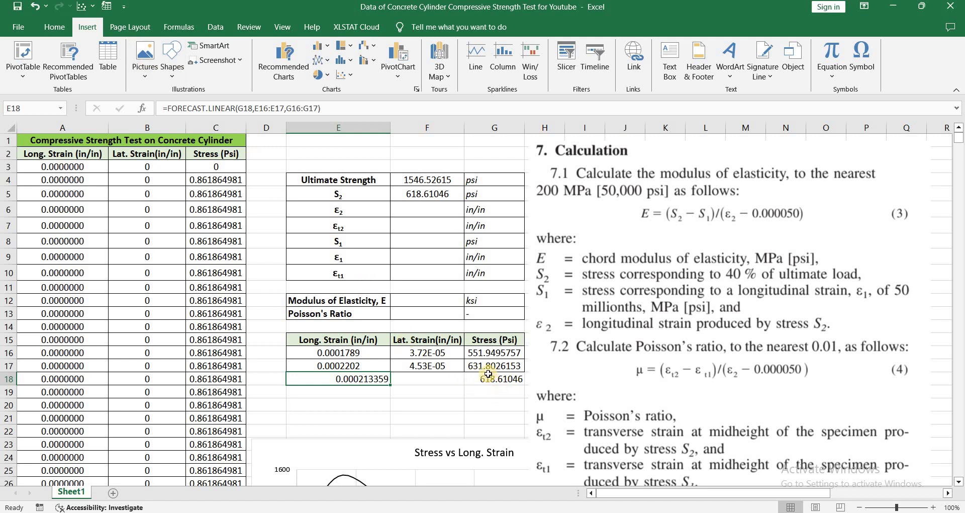
left_click(452, 379)
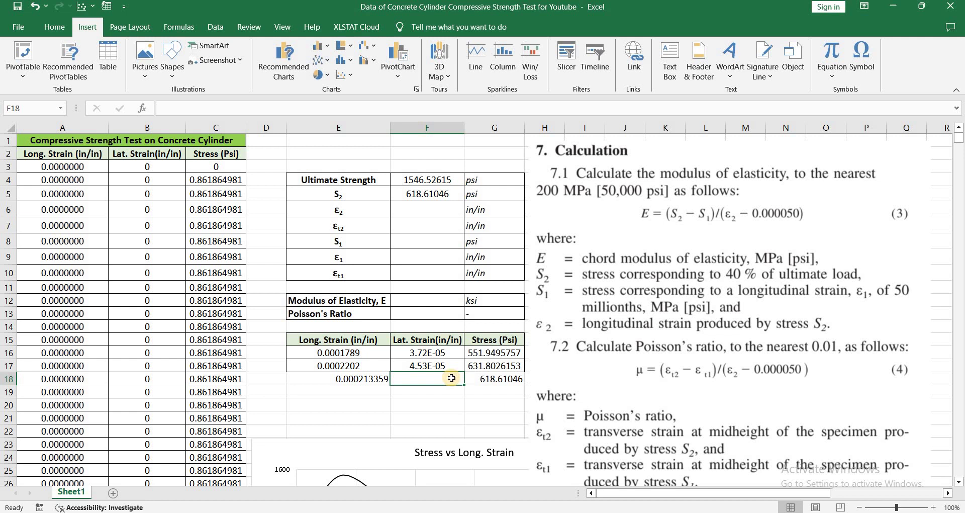
- Enter =FORECAST.LINEAR(E18,F16:F17,E16:E17) in F18, giving 4.39618E-05
type("=forecasr")
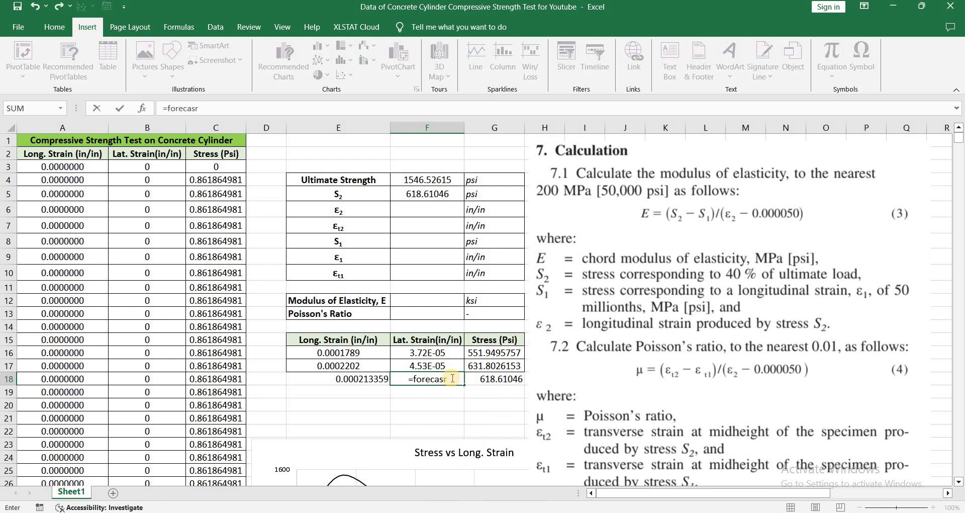
key("BackSpace")
type("t")
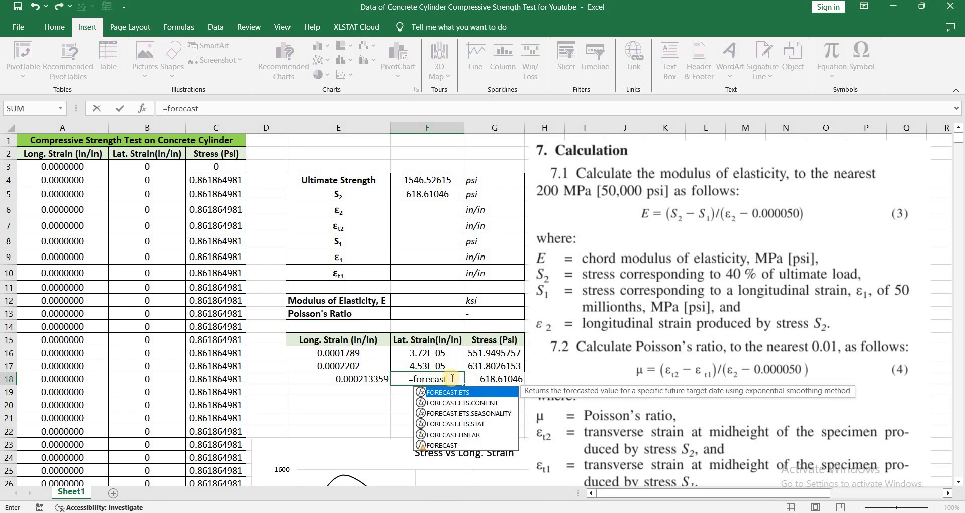
type(".linear(")
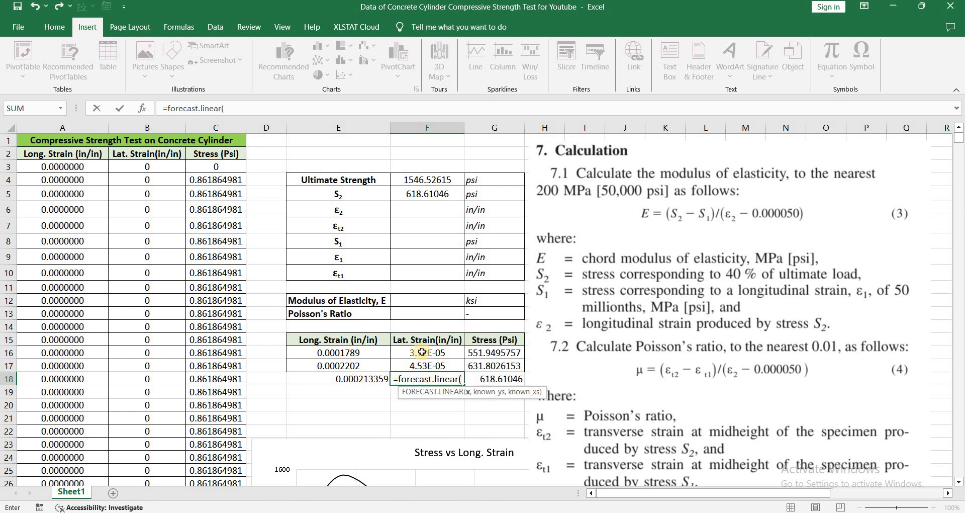
left_click(323, 379)
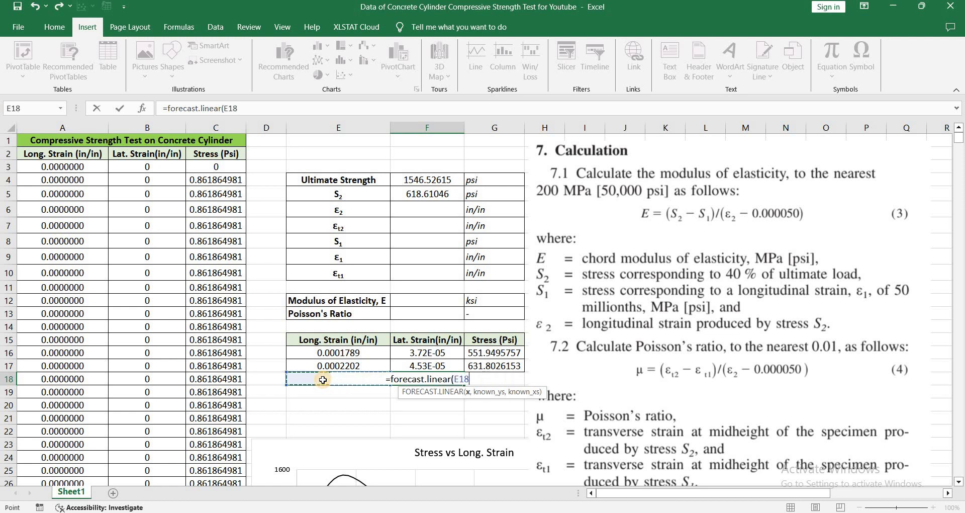
type(",")
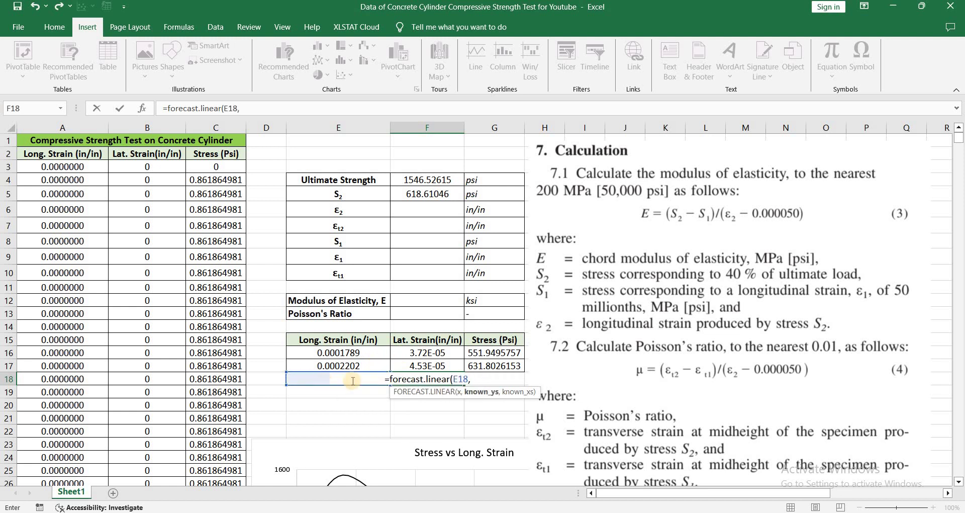
left_click(412, 357)
left_click_drag(412, 361, 366, 366)
type(",")
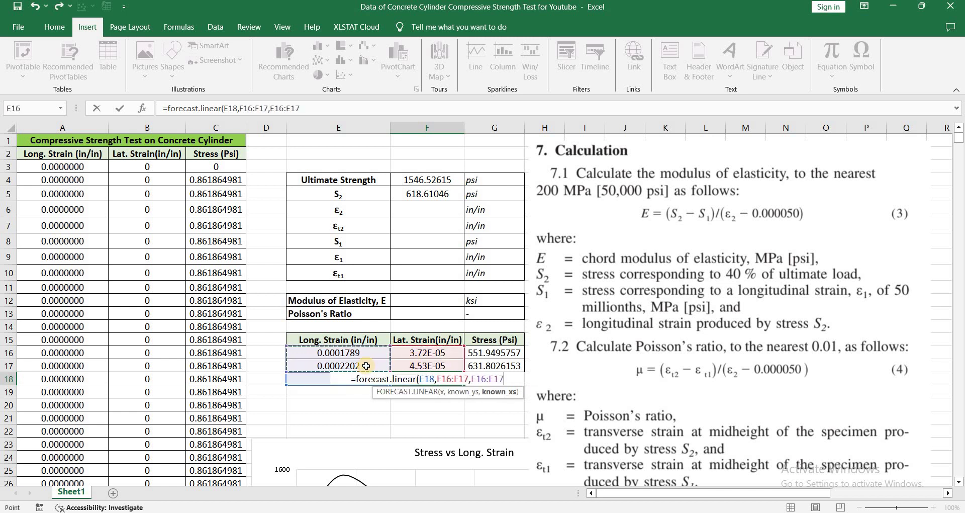
type(")")
key("Return")
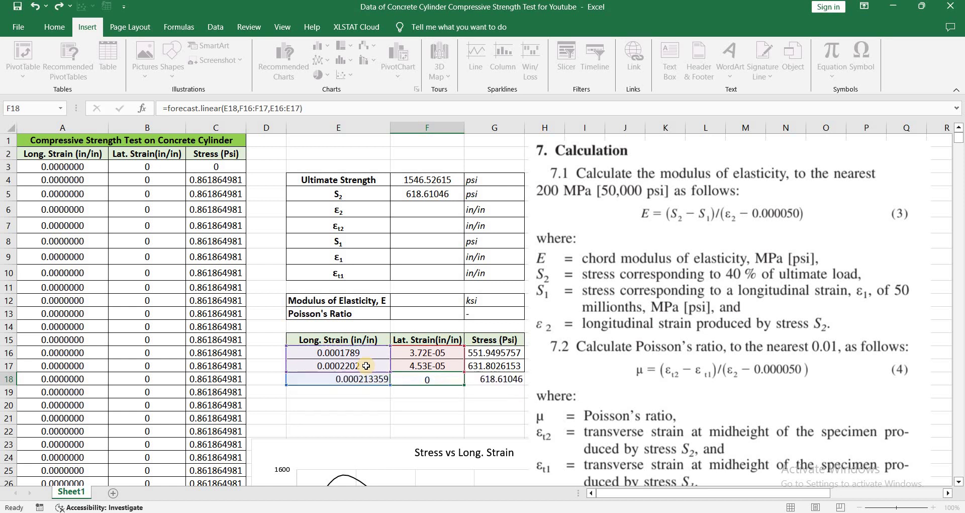
- Review the row 18 formulas in E18, F18 and G18
left_click(421, 378)
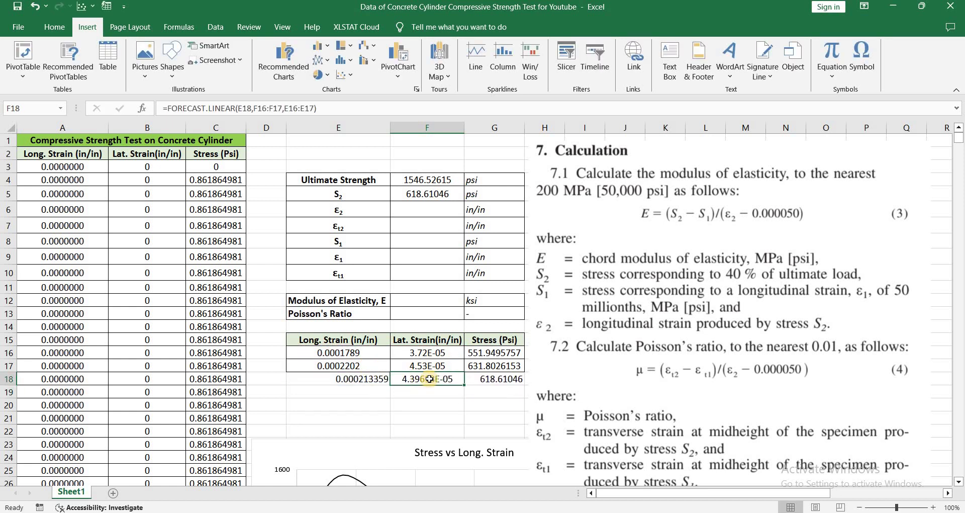
left_click(317, 382)
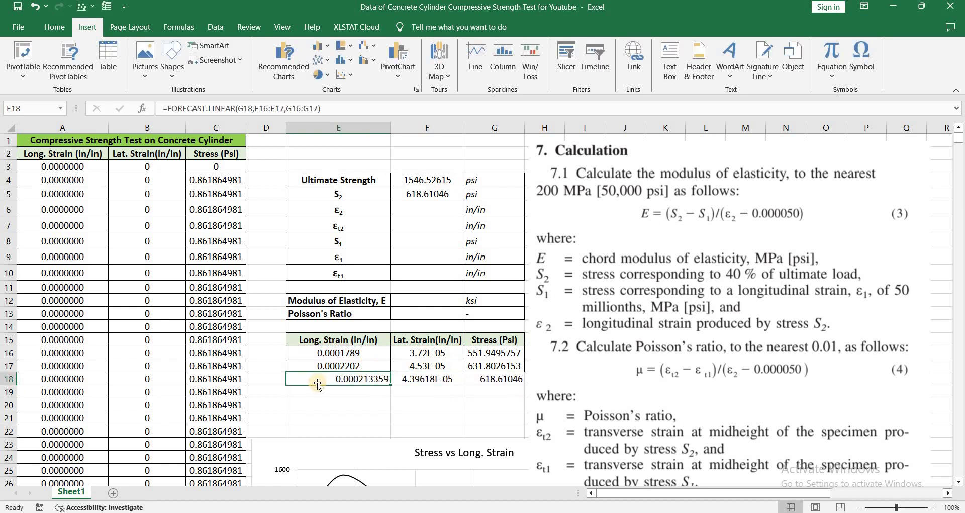
left_click(417, 379)
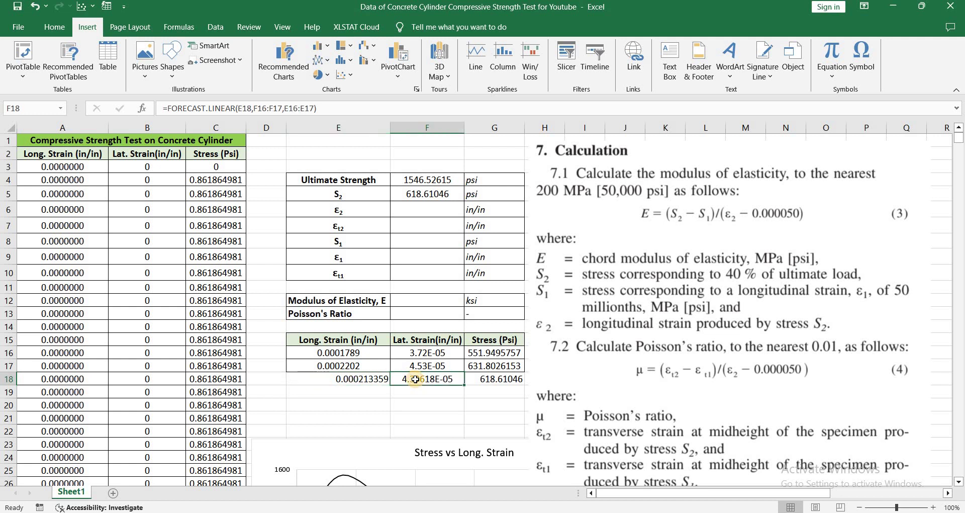
left_click(486, 378)
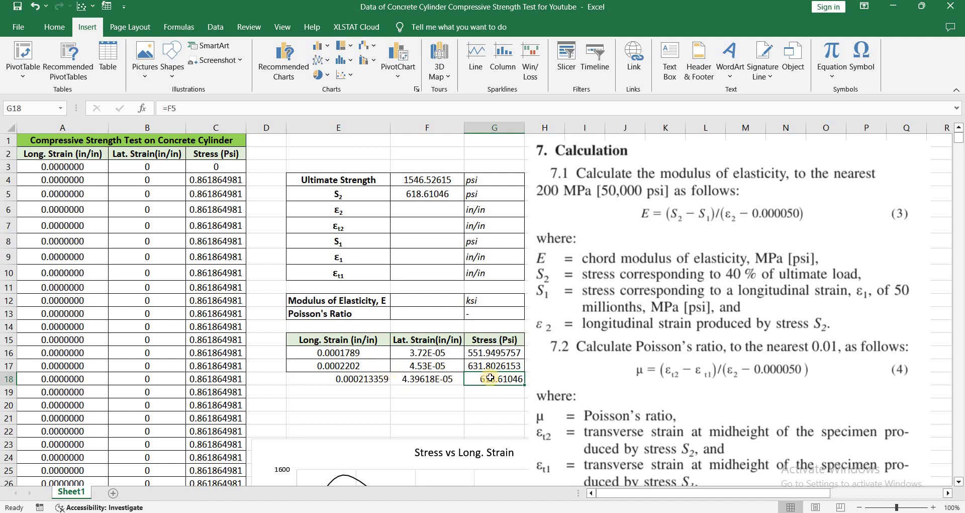
left_click(440, 209)
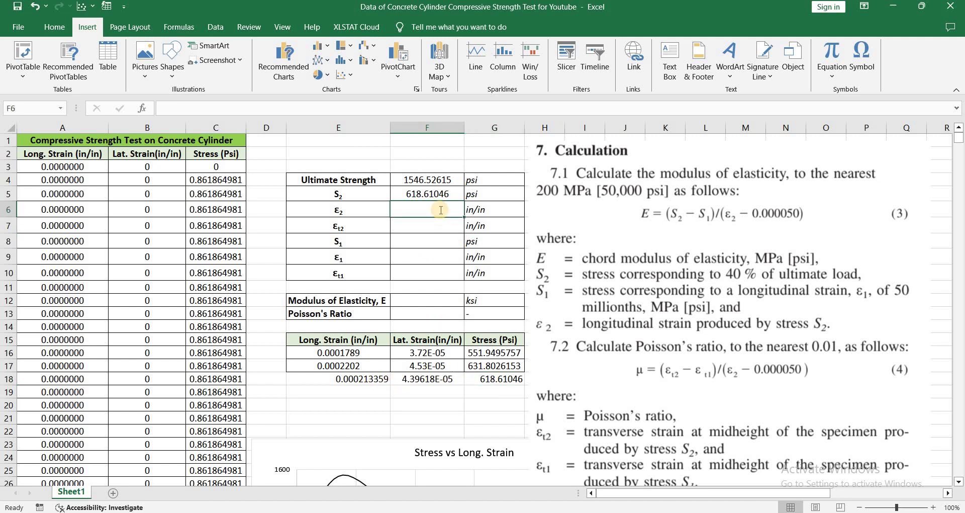
- Link ε2 in F6 to E18 and εt2 in F7 to F18
type("=")
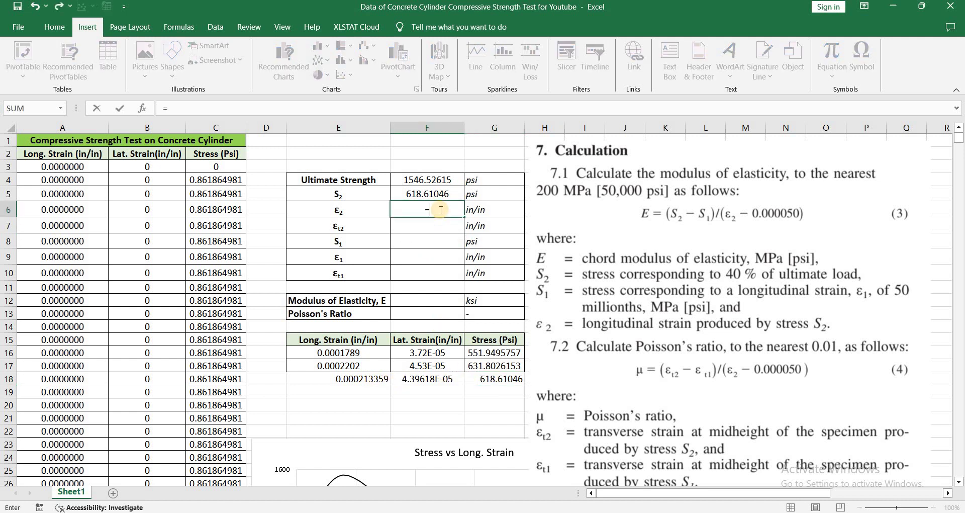
left_click(360, 379)
key("Return")
type("=")
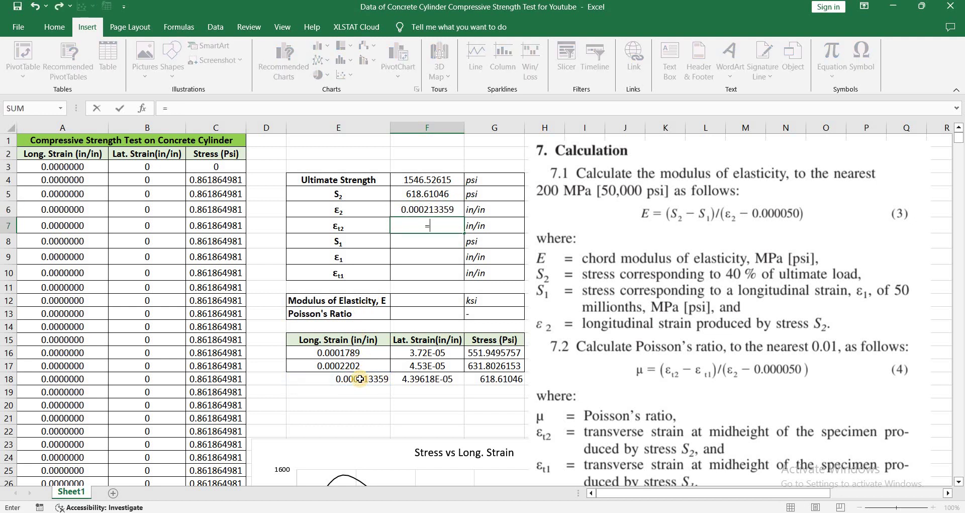
left_click(423, 380)
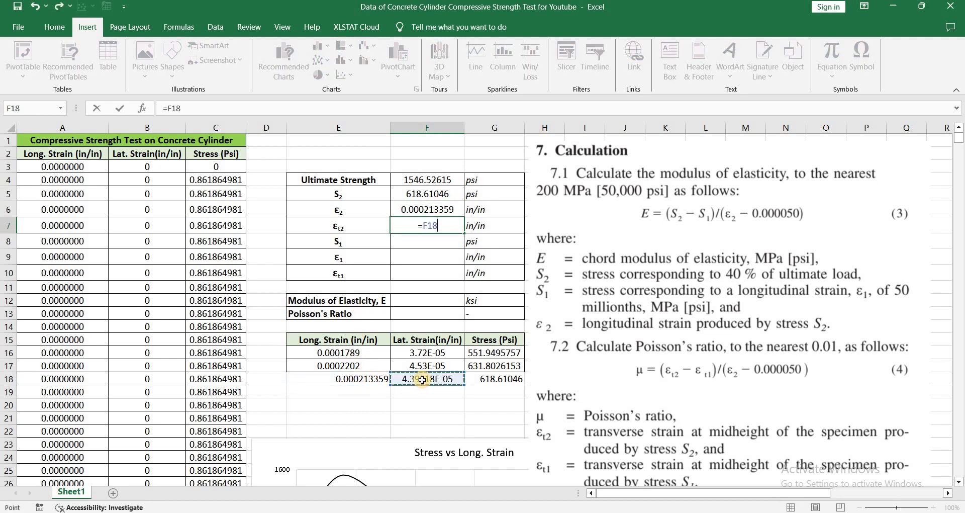
key("Return")
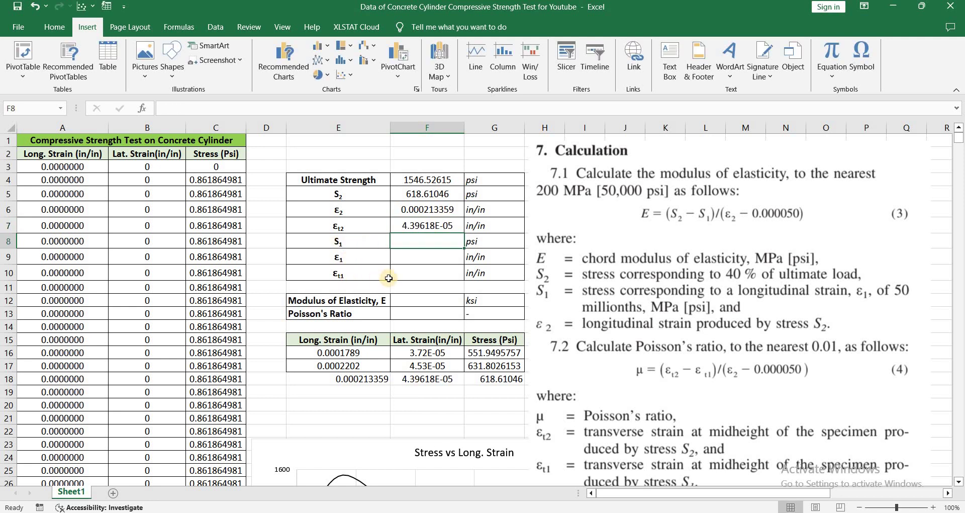
- Enter 0.00005 as the ε1 value in F9
left_click(423, 257)
type("=")
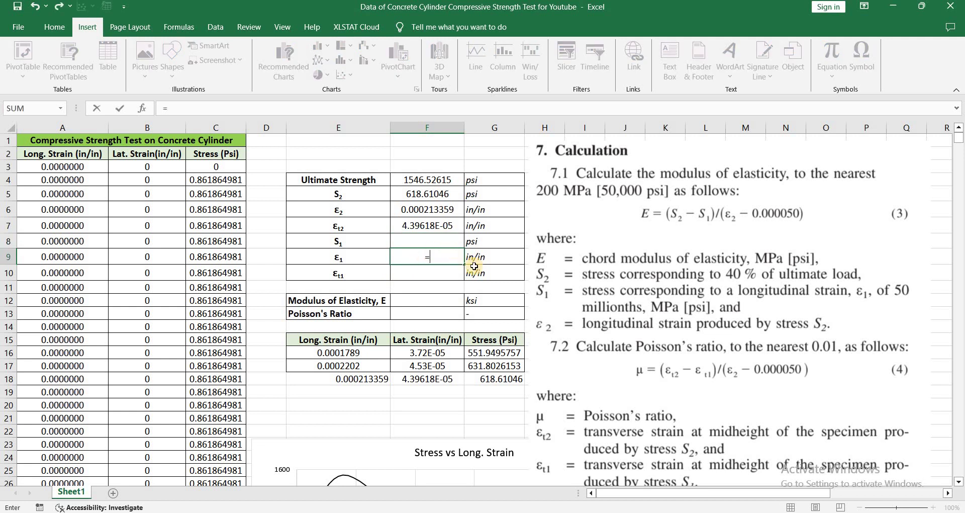
type("0.00005")
key("Return")
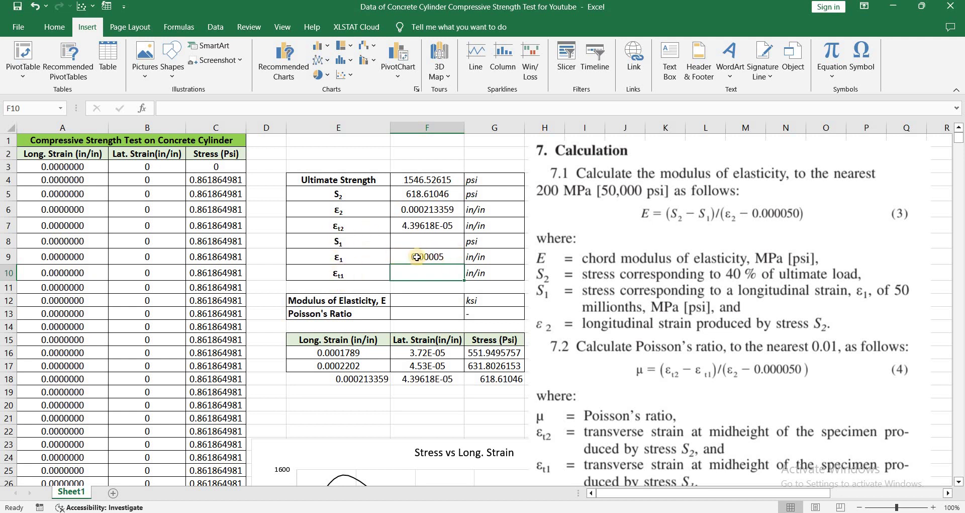
left_click(76, 129)
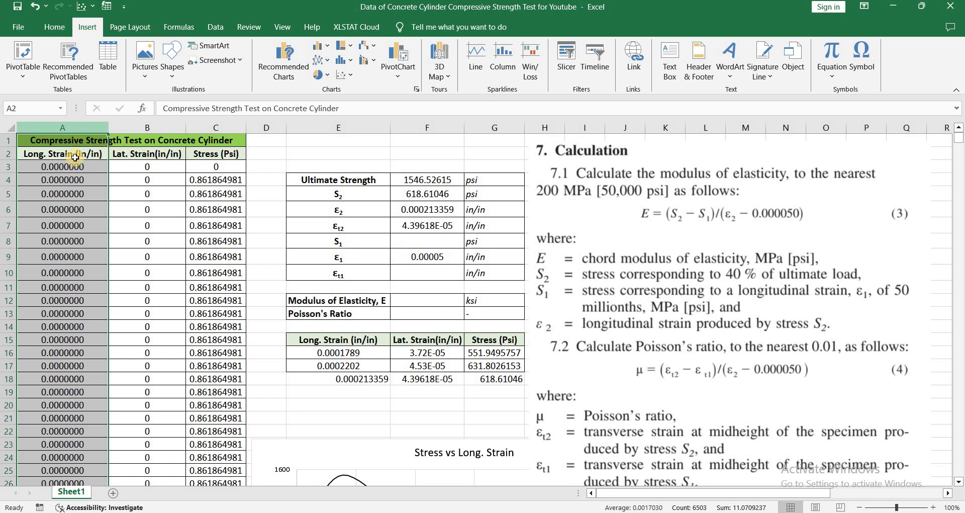
- Copy data rows 3703–3704 with strains 0.0000413 and 0.0000688 in/in
left_click(72, 180)
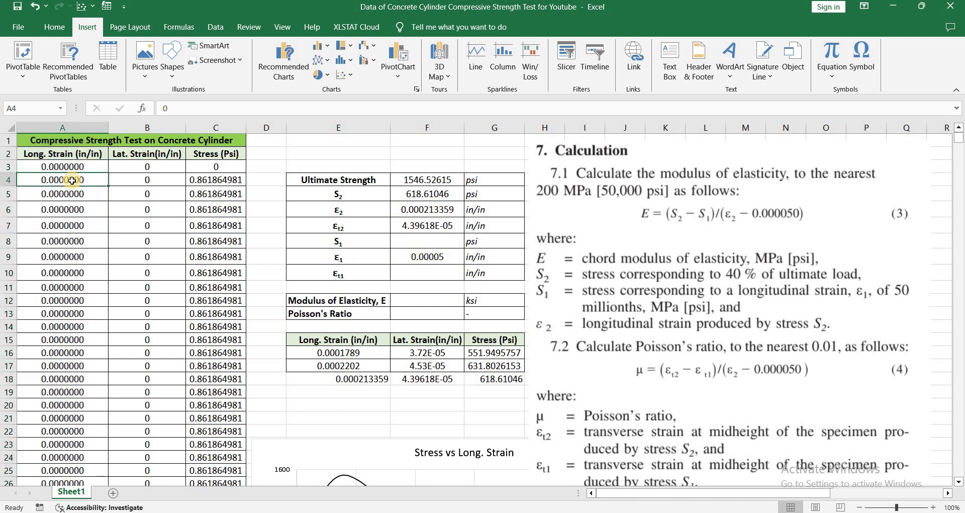
scroll(73, 180, "down", 20)
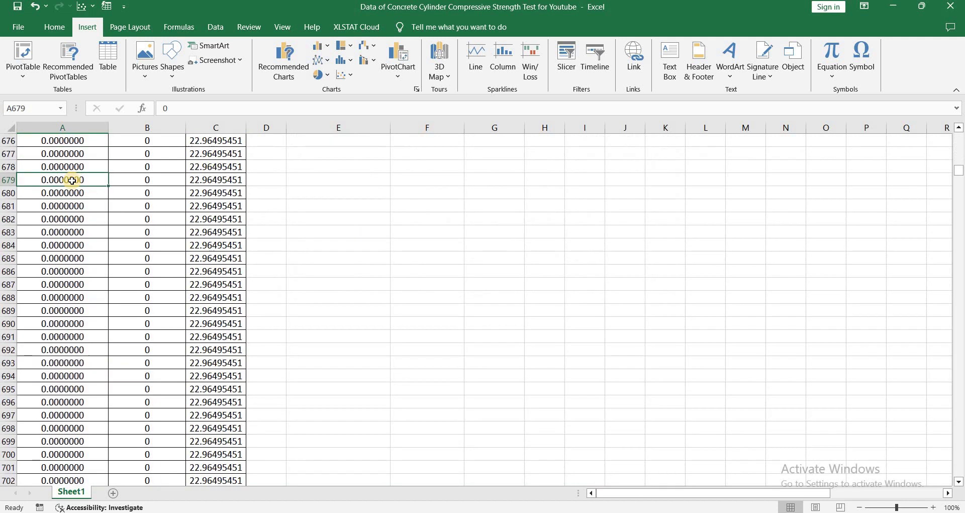
left_click(81, 286)
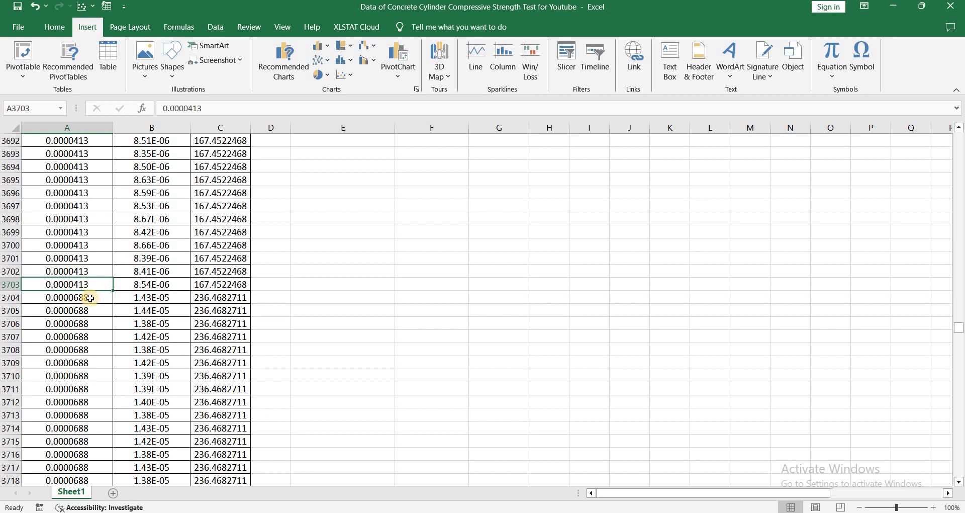
left_click(90, 298)
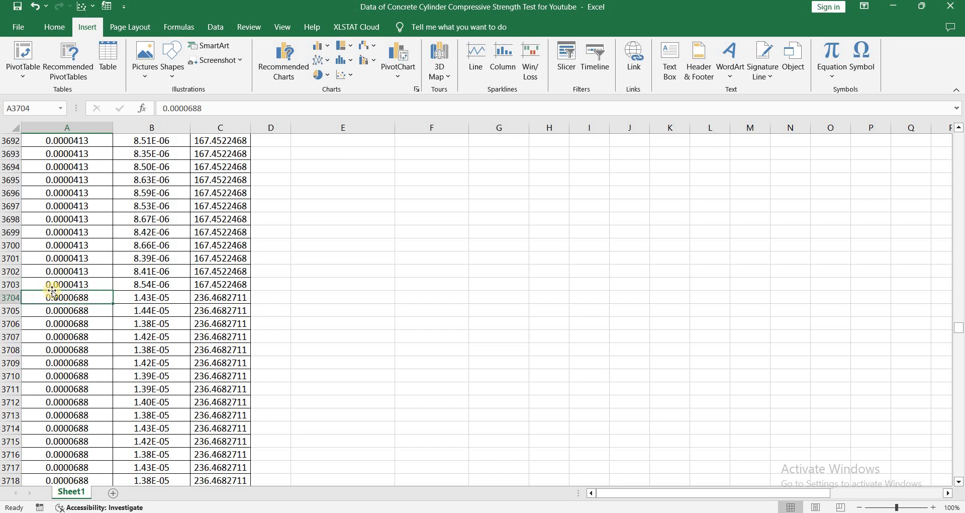
left_click_drag(60, 291, 206, 298)
key("ctrl+c")
- Paste the rows into E20:G21 and reference ε1 (F9) in E22
left_click(374, 285)
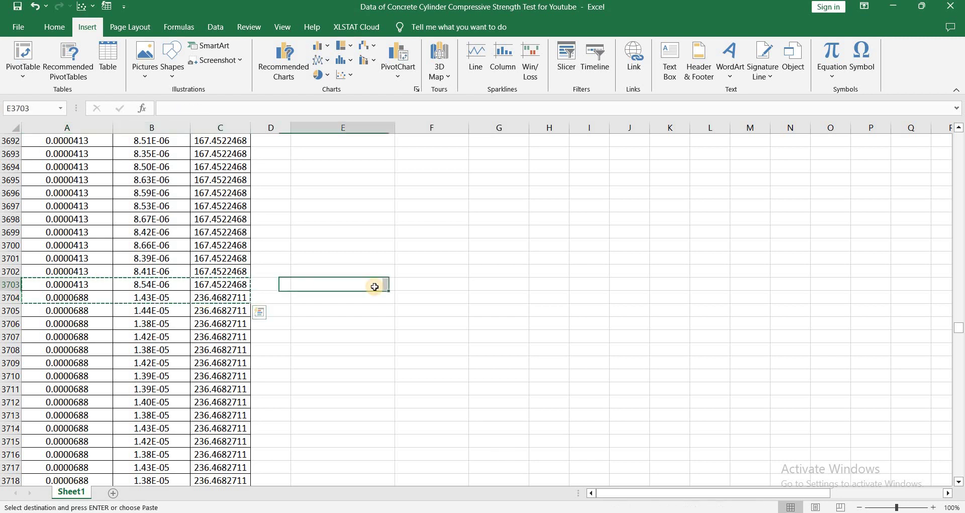
key("ctrl+Up")
key("Up")
key("Up")
key("Up")
key("Up")
key("Up")
key("Up")
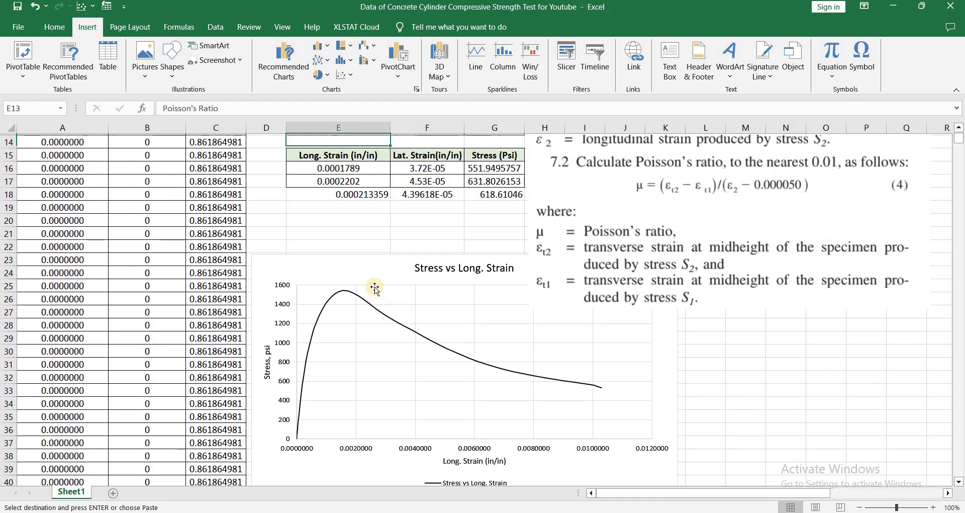
left_click(368, 245)
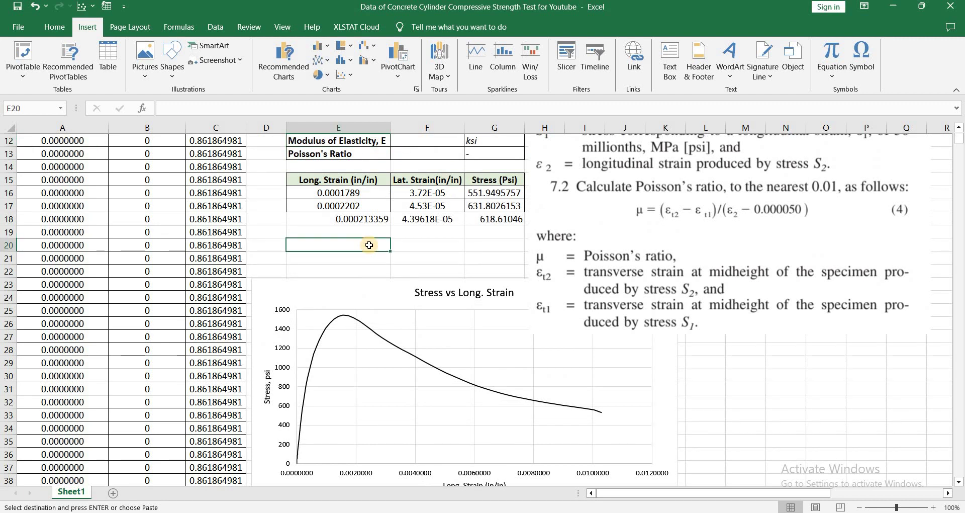
key("ctrl+v")
scroll(364, 272, "up", 2)
left_click(344, 364)
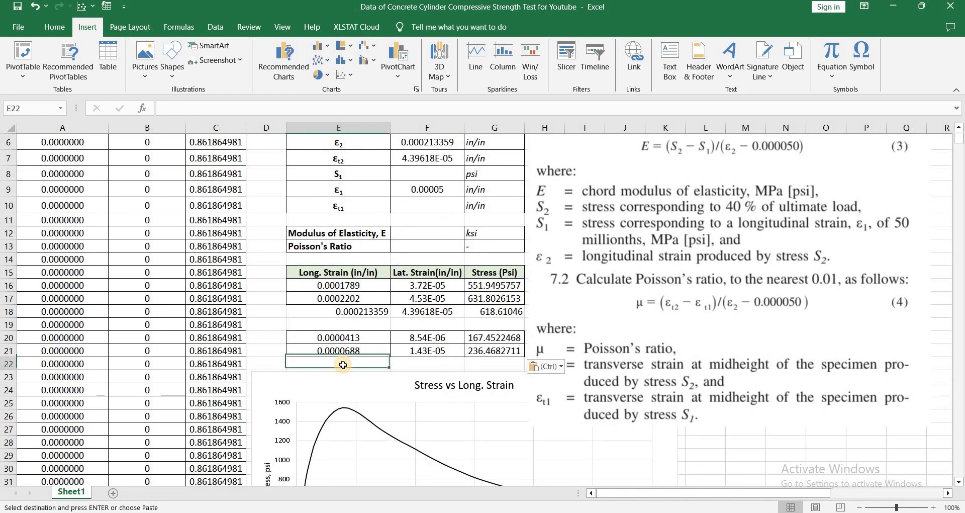
type("=")
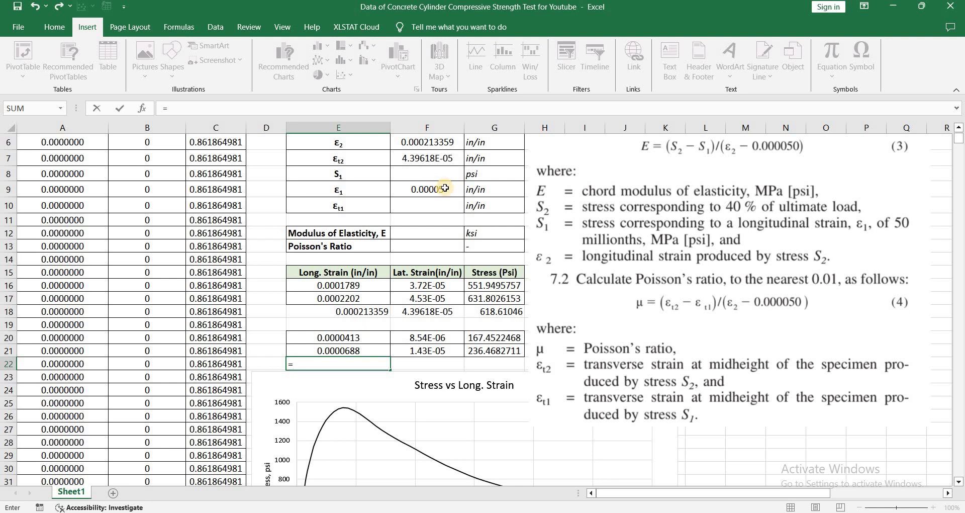
left_click(445, 188)
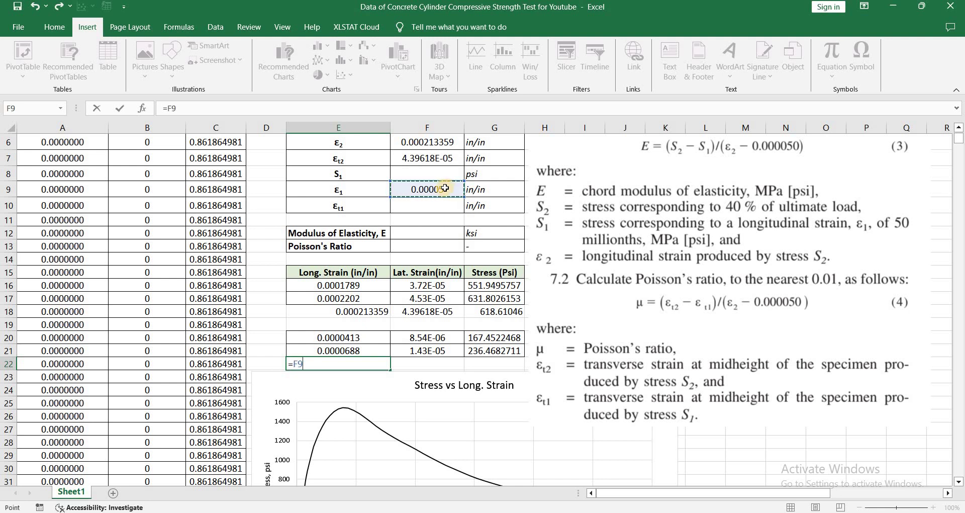
- Commit E22 as =F9 and enter =FORECAST.LINEAR(E22,F20:F21,E20:E21) in F22
key("Return")
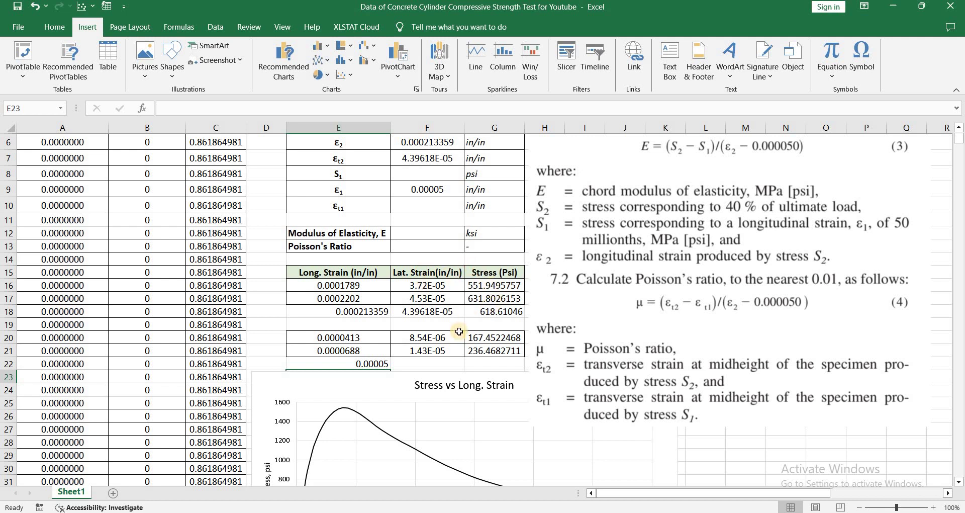
left_click(453, 360)
type("=")
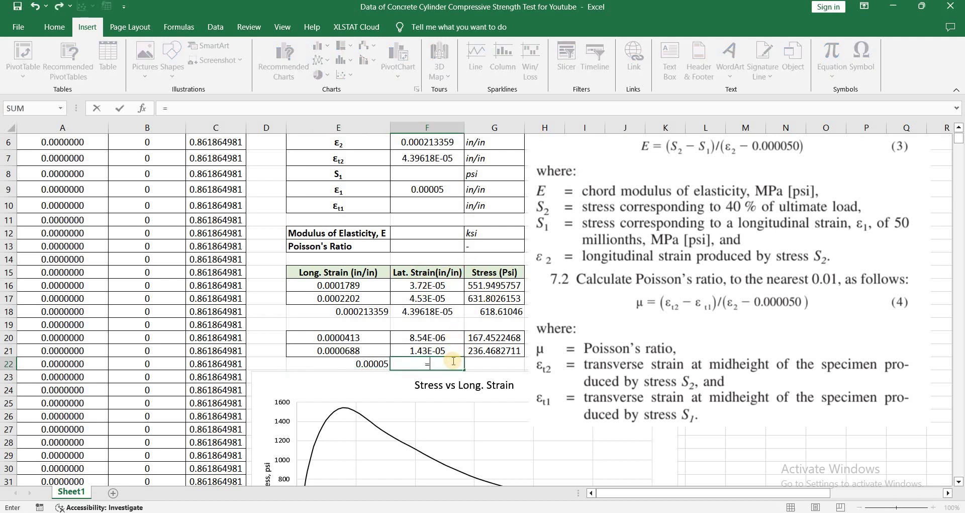
type("forecast")
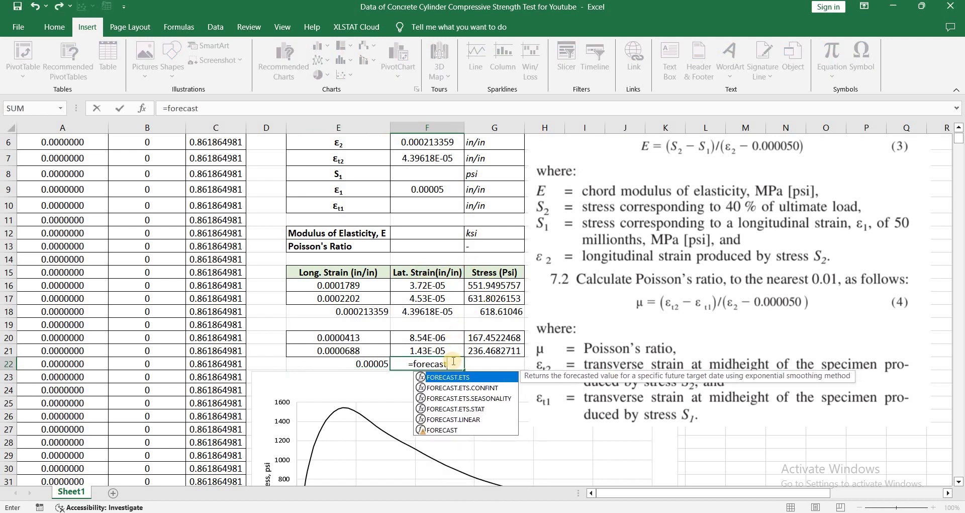
type(".line")
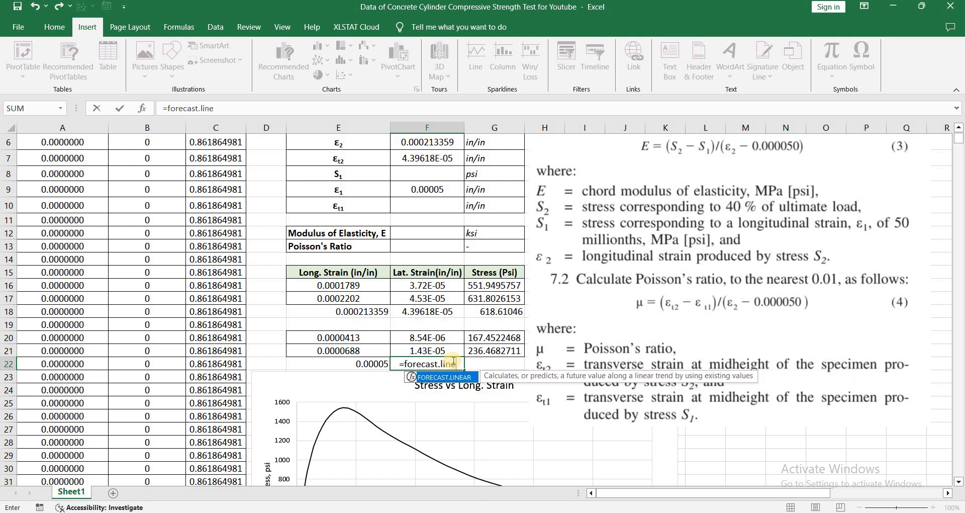
type("ar(")
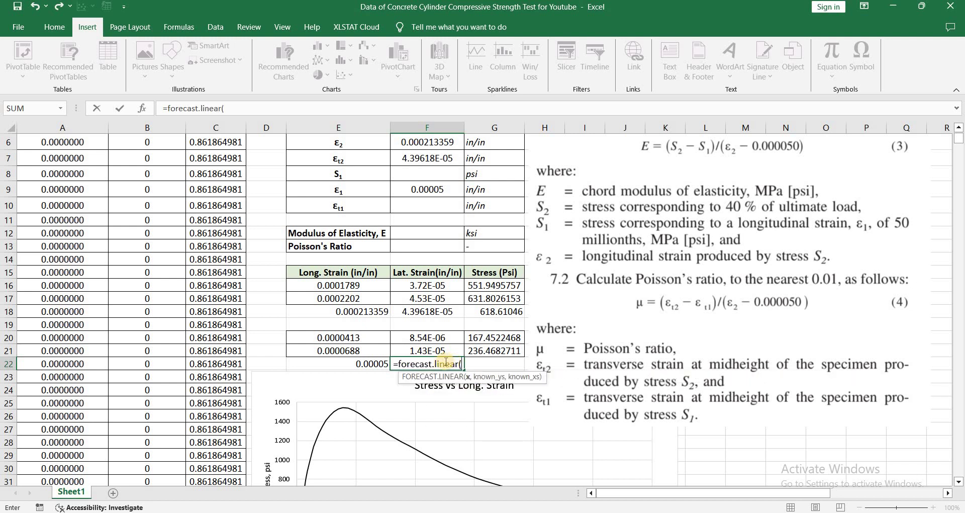
left_click(373, 365)
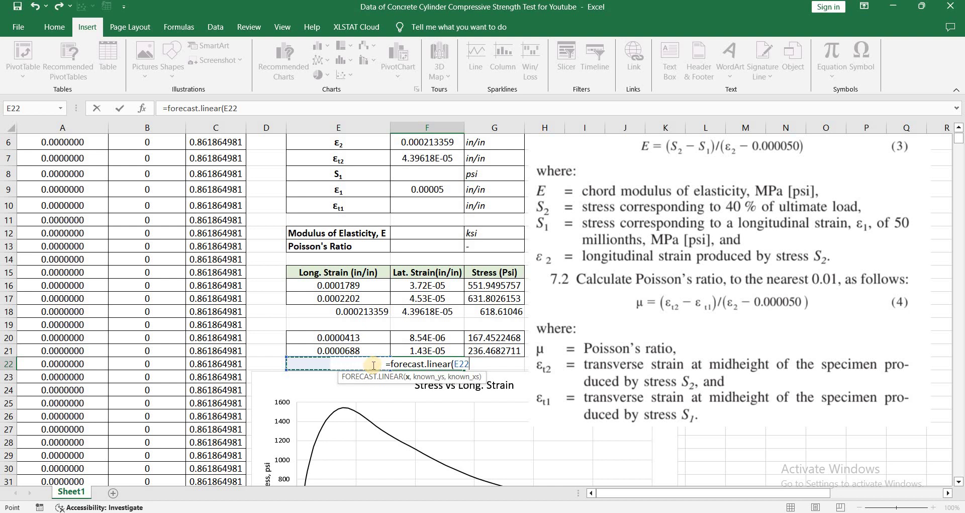
type(",")
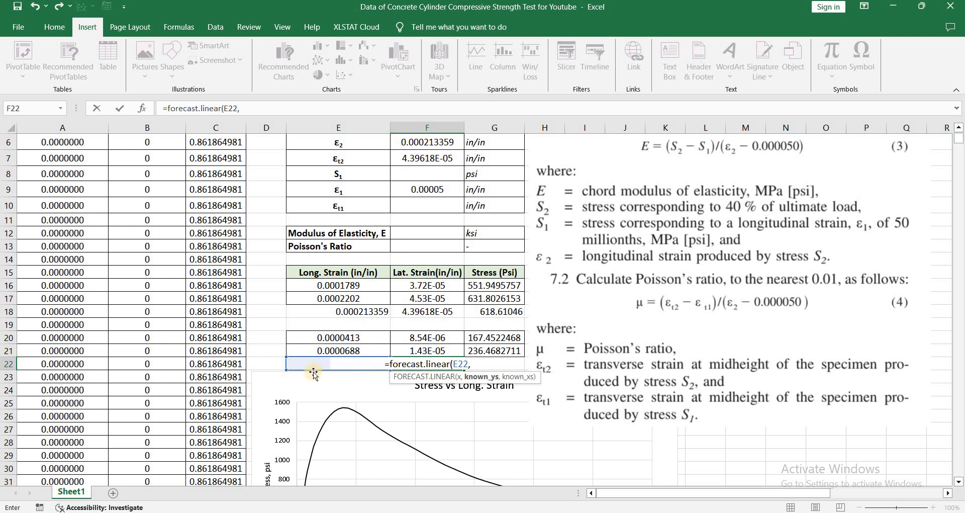
left_click_drag(412, 338, 368, 349)
type(",")
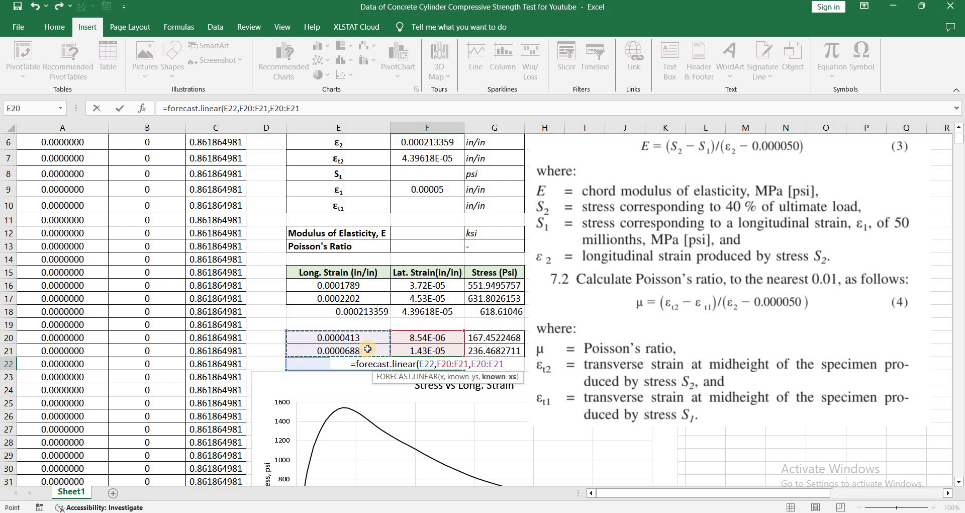
type(")")
key("Return")
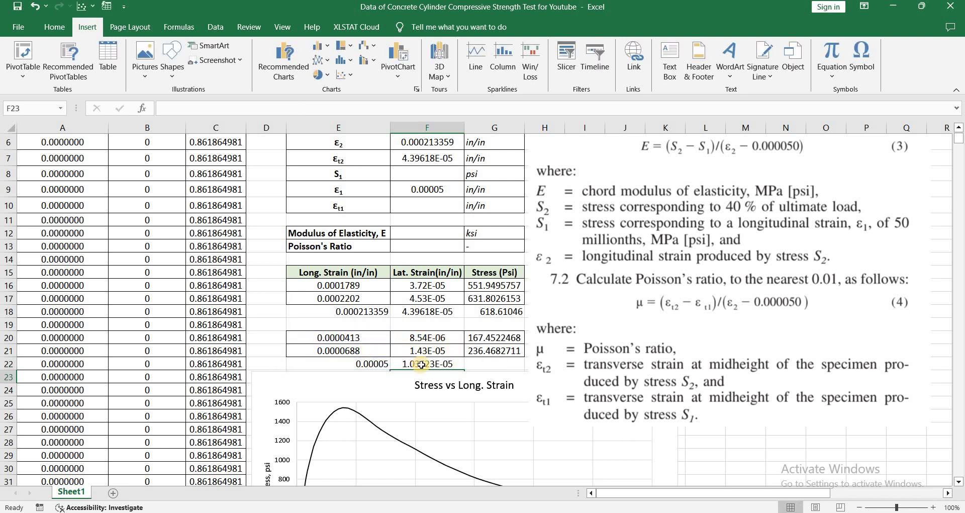
left_click(486, 364)
- Enter =FORECAST.LINEAR(E22,G20:G21,E20:E21) in G22, giving 189.2864072 psi
type("=")
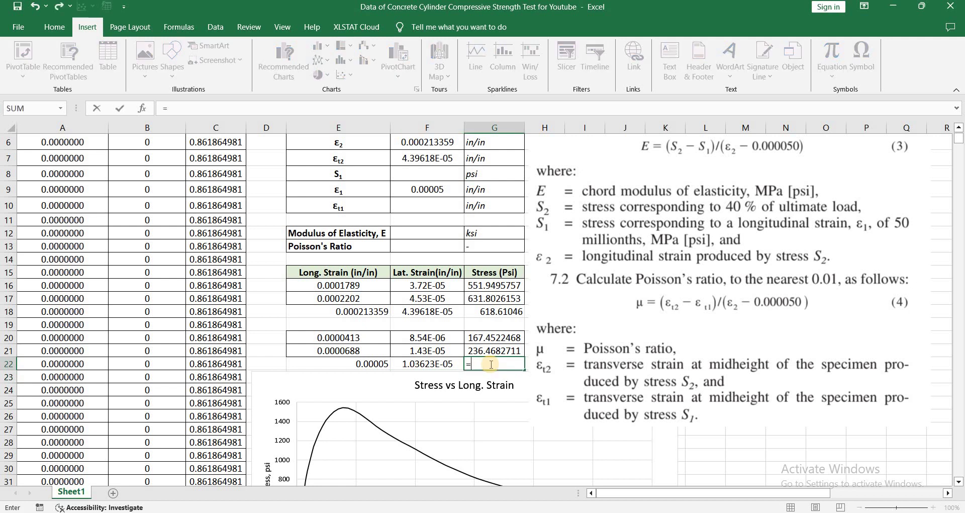
type("forecast.linear(")
left_click(354, 363)
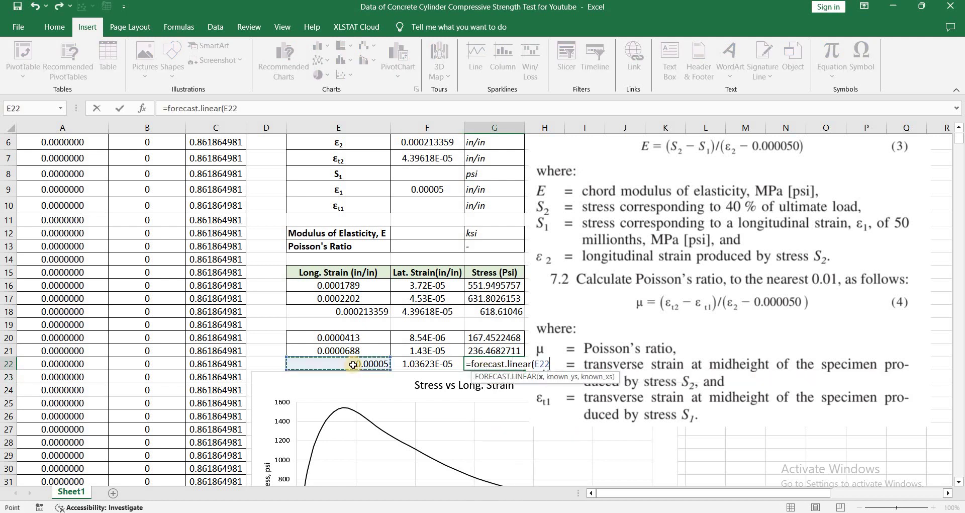
type(",")
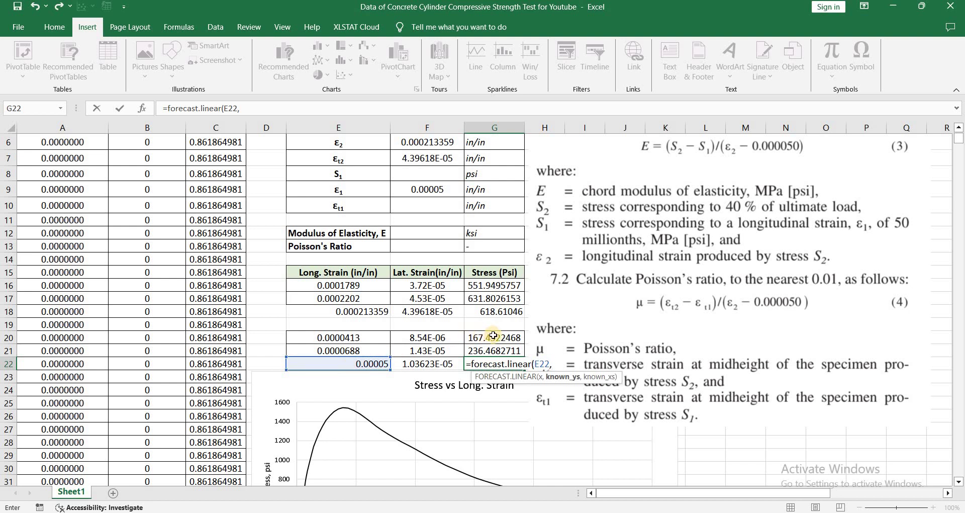
left_click_drag(493, 345, 493, 337)
type(",")
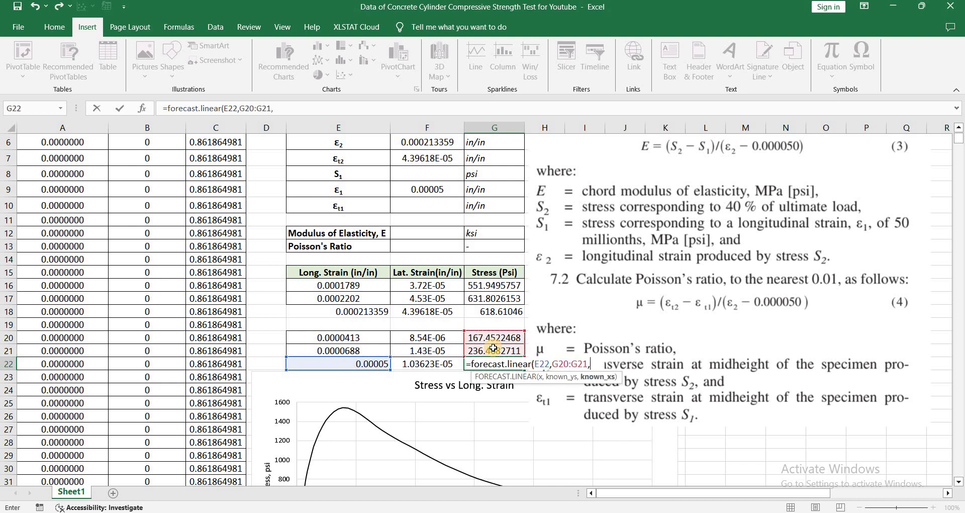
left_click_drag(368, 338, 367, 351)
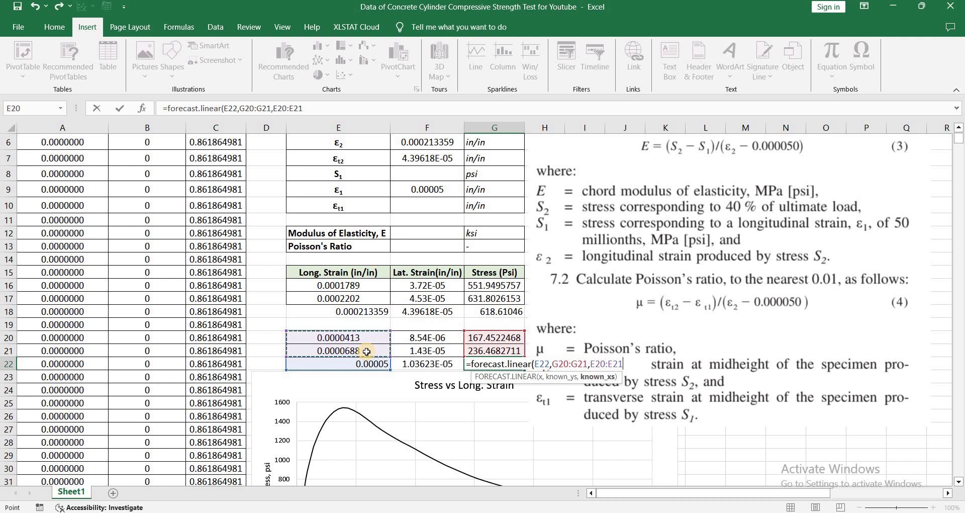
type(")")
key("Return")
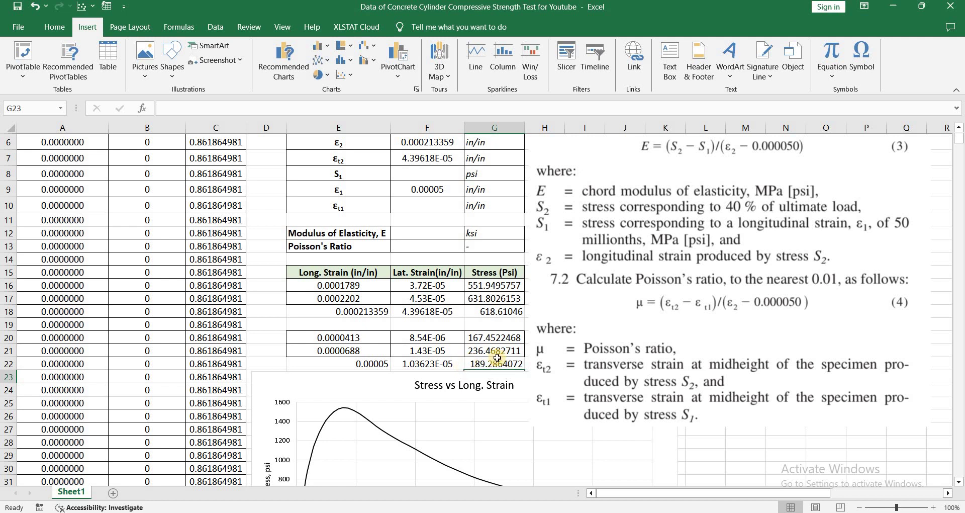
- Set S1 in F8 to =G22 and εt1 in F10 to =F22
left_click(419, 172)
type("=")
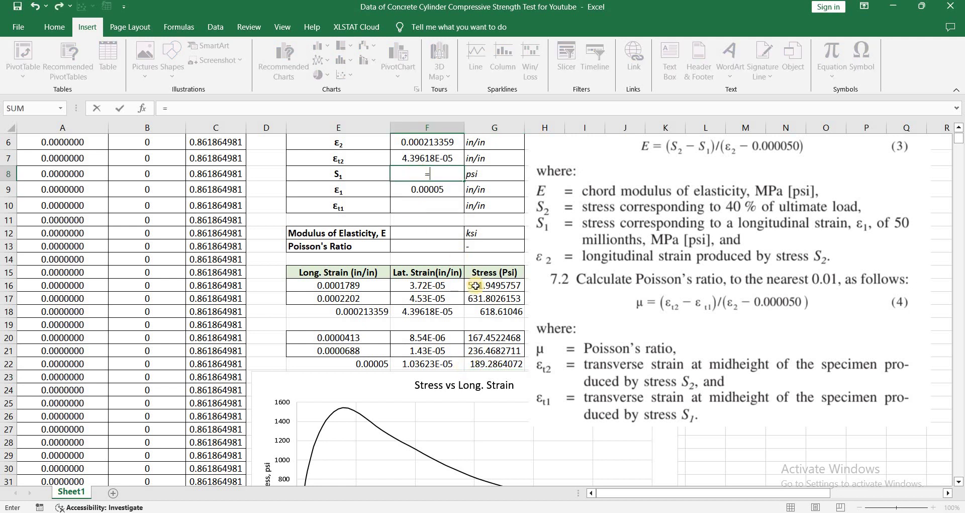
left_click(495, 363)
key("Return")
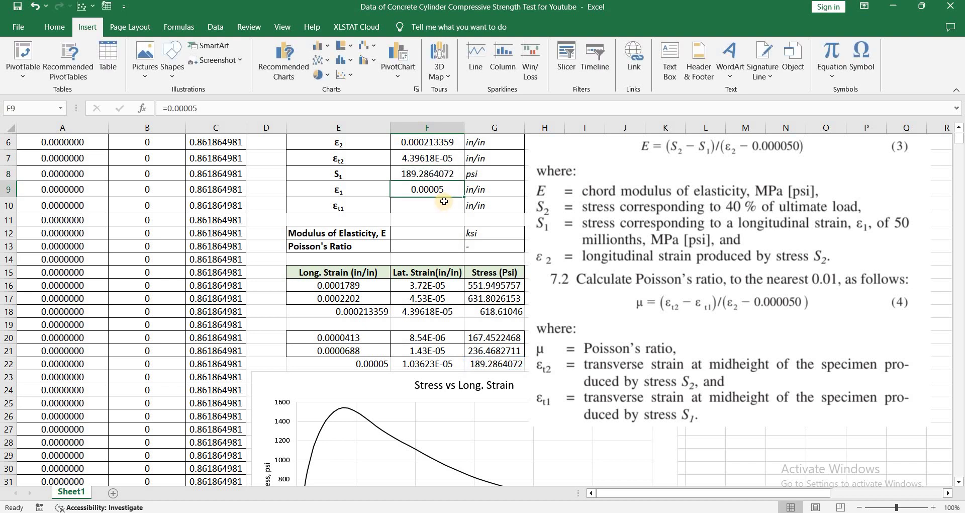
left_click(444, 201)
type("=")
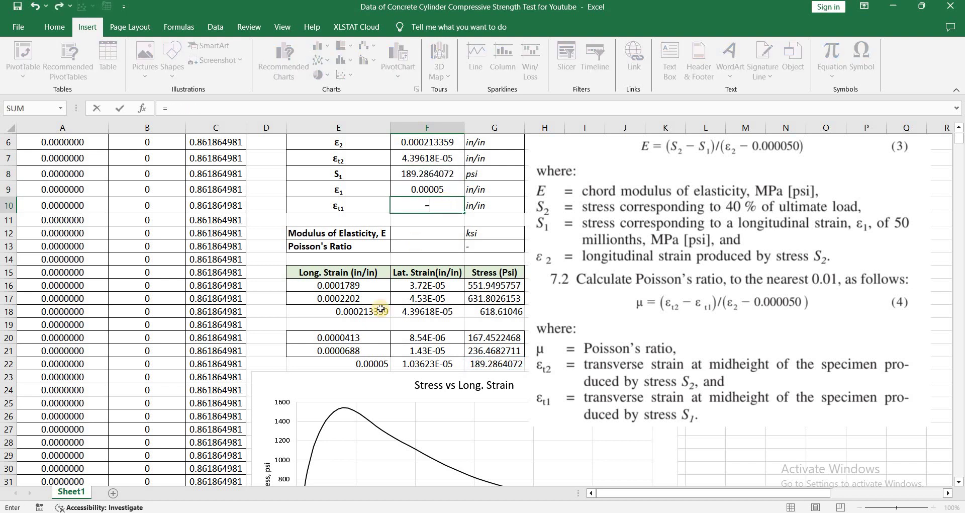
left_click(411, 362)
key("Return")
scroll(357, 238, "up", 2)
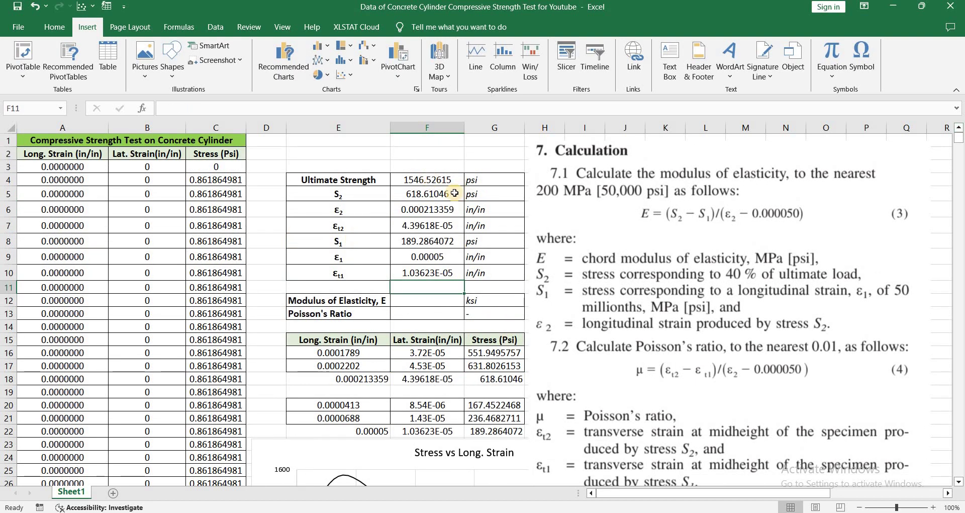
- Review the results block and the Modulus of Elasticity and Poisson's Ratio rows
left_click_drag(320, 174, 492, 280)
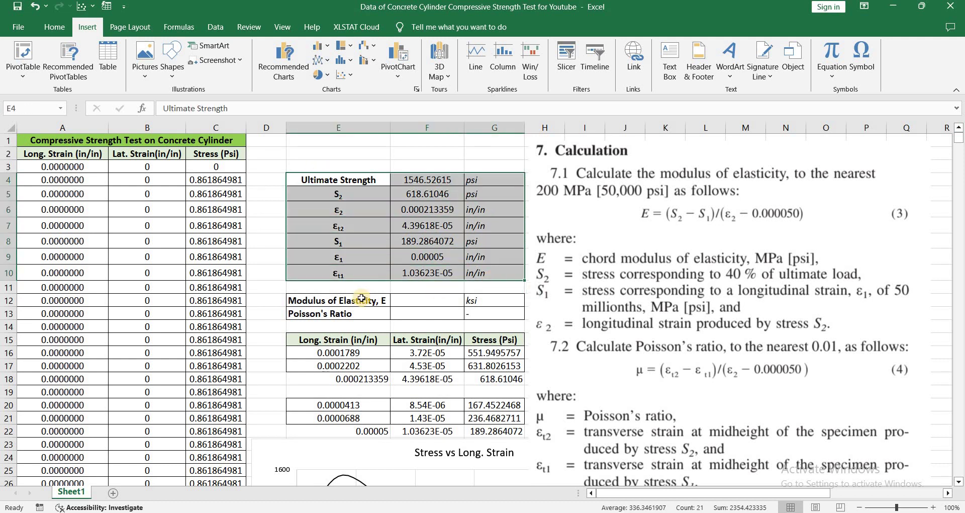
left_click(362, 298)
left_click(368, 314)
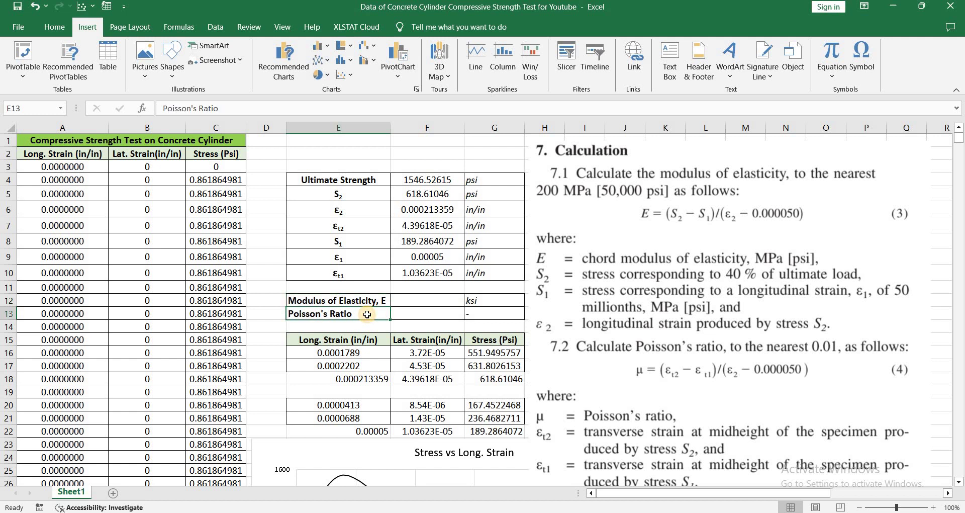
- Enter =(F5-F8)/(F6-F9)/1000 in F12, giving 2628.107103 ksi
left_click(442, 300)
type("=")
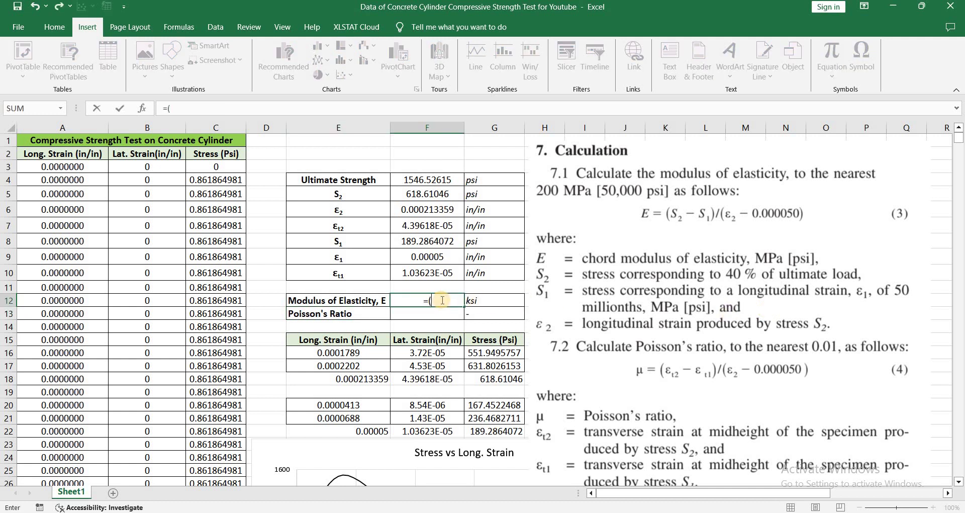
type("(")
left_click(416, 193)
type("-")
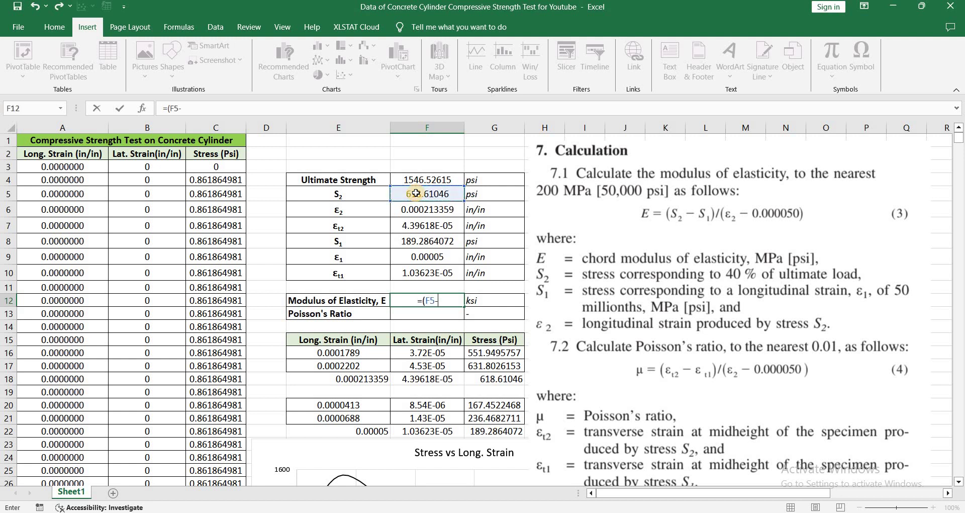
left_click(422, 239)
type(")/(")
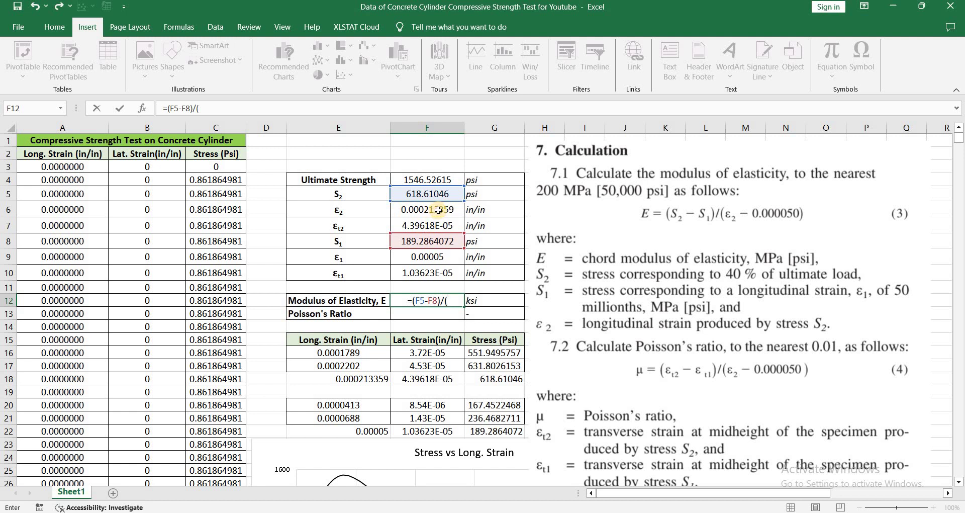
left_click(438, 210)
type("-")
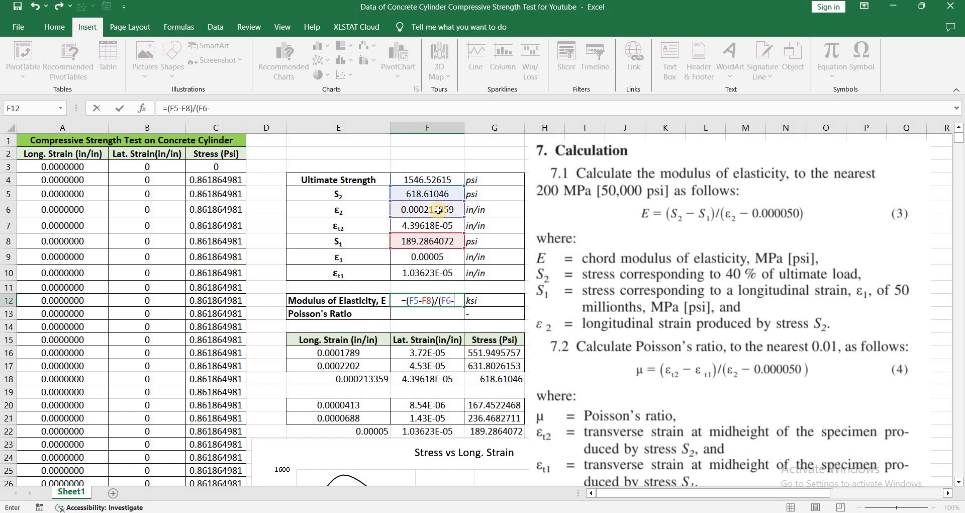
left_click(439, 257)
type(")")
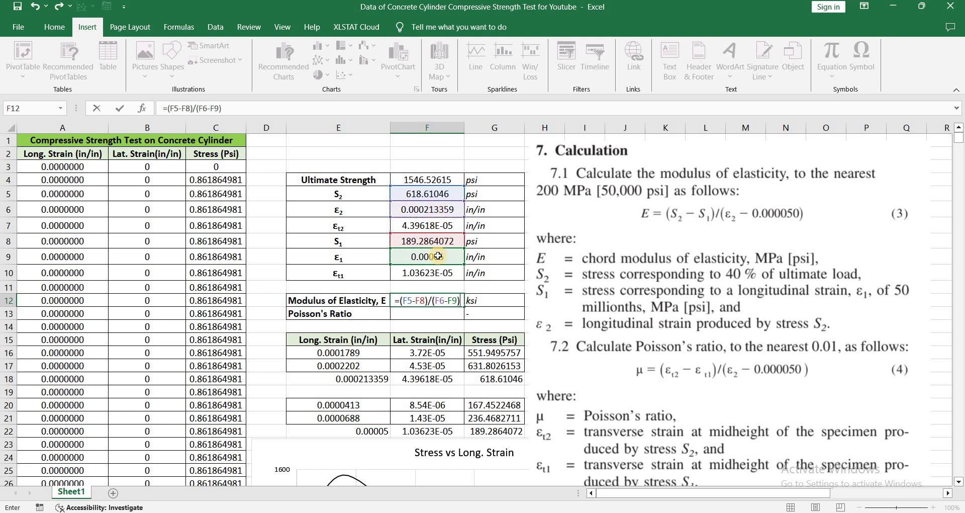
type("/1000")
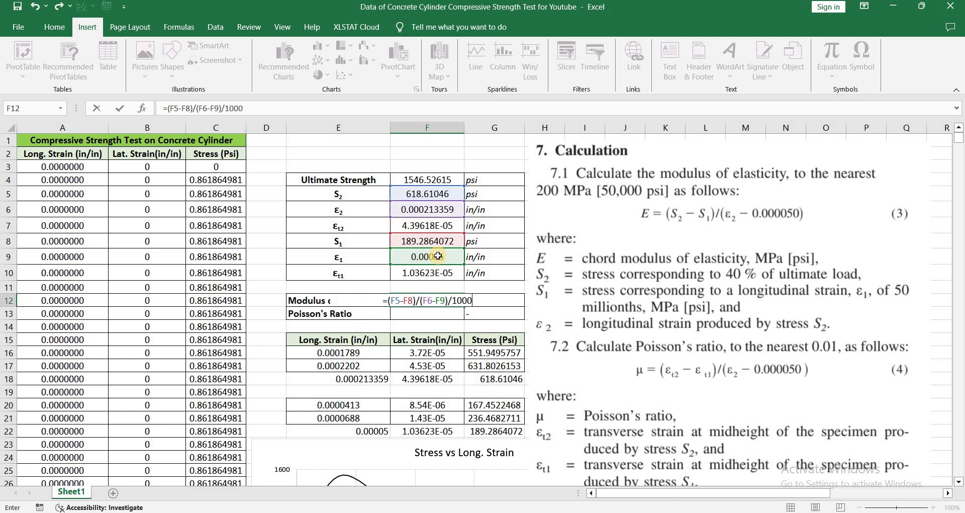
key("Return")
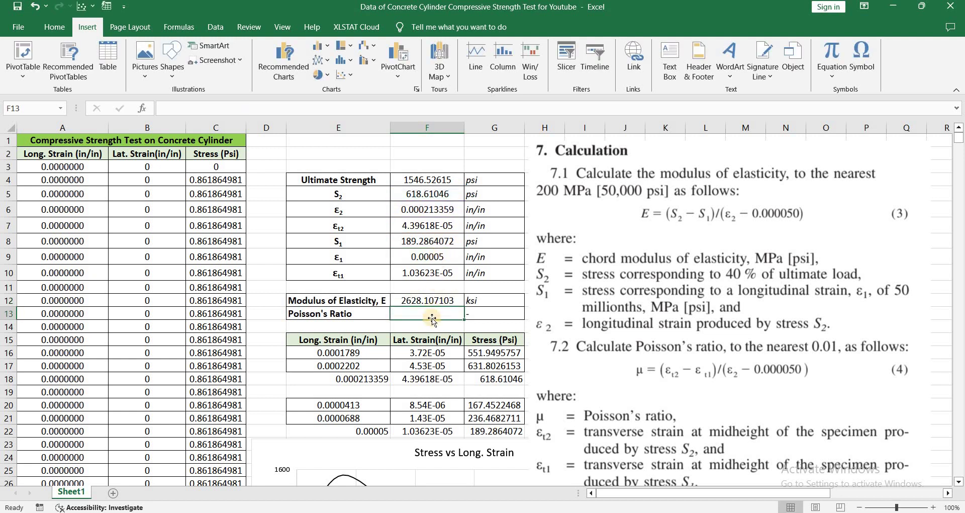
- Enter the uncommitted Poisson's ratio formula =(F7-F10)/(F6-F9 in F13
type("=")
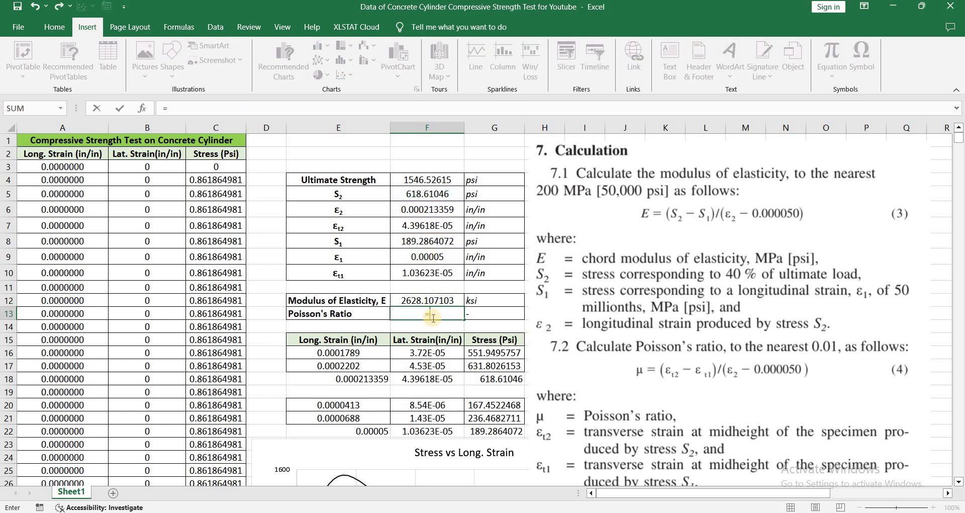
type("(")
left_click(426, 227)
type("-")
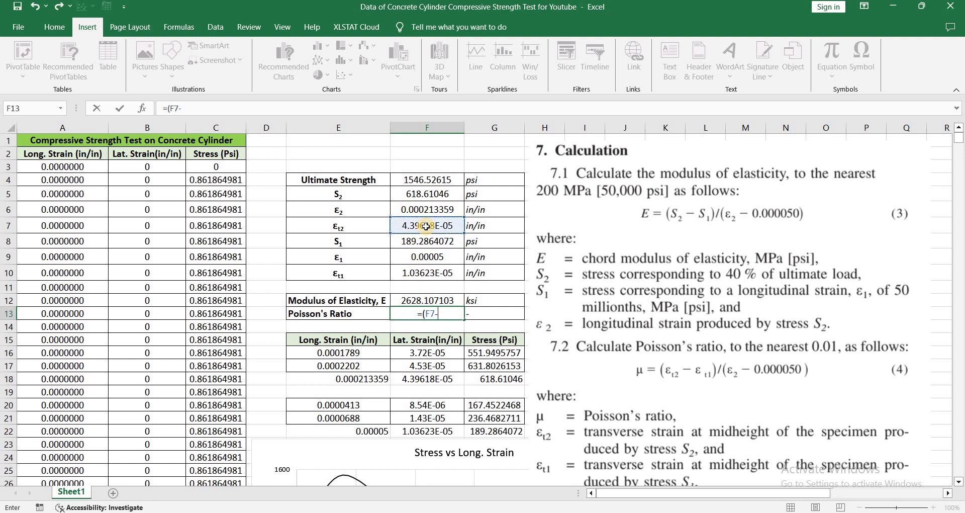
left_click(426, 275)
type(")")
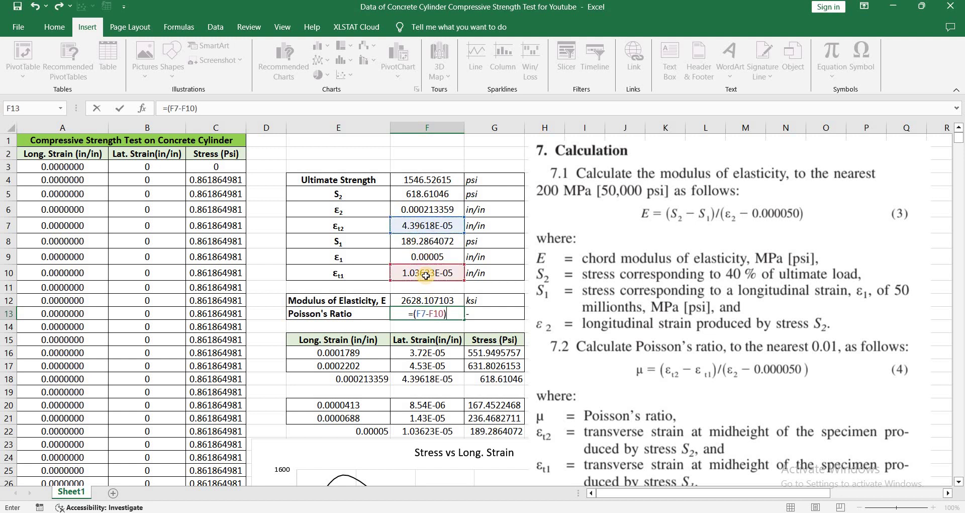
type("/(")
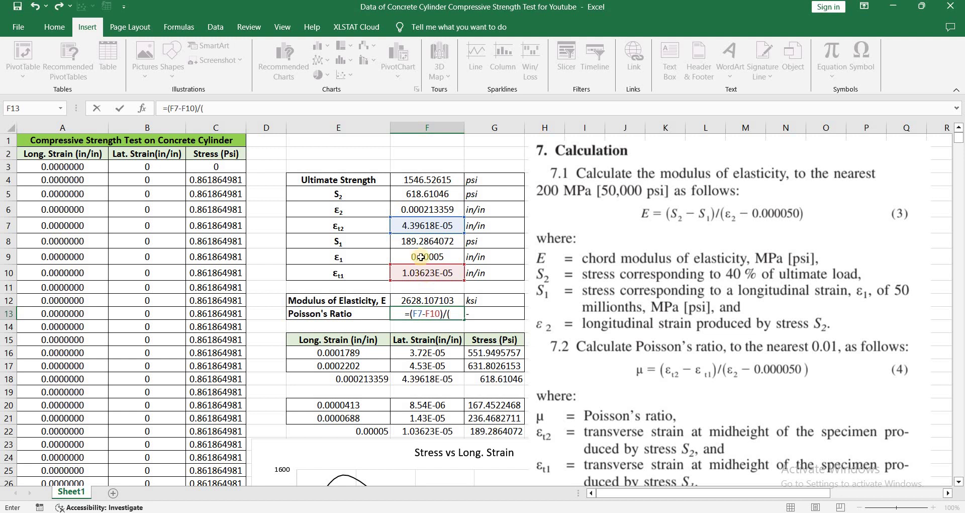
left_click(426, 210)
type("-")
left_click(431, 255)
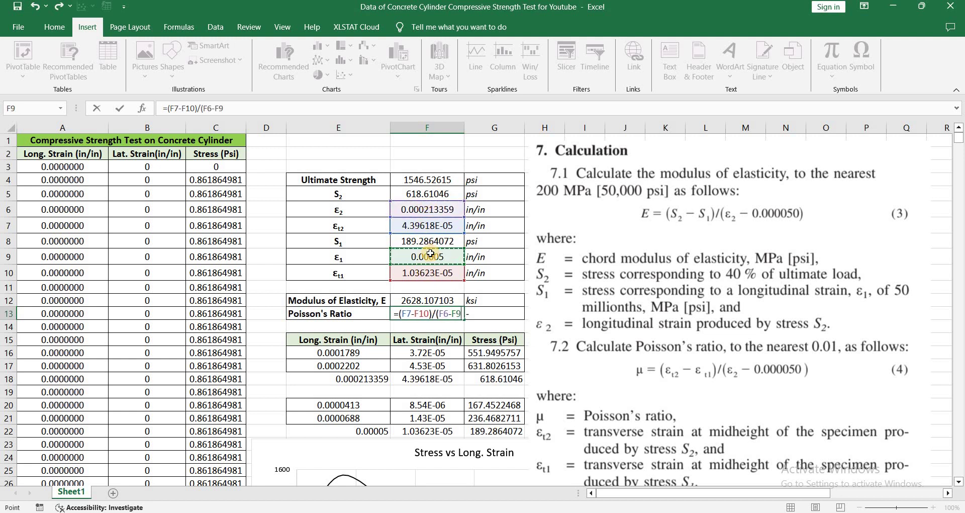